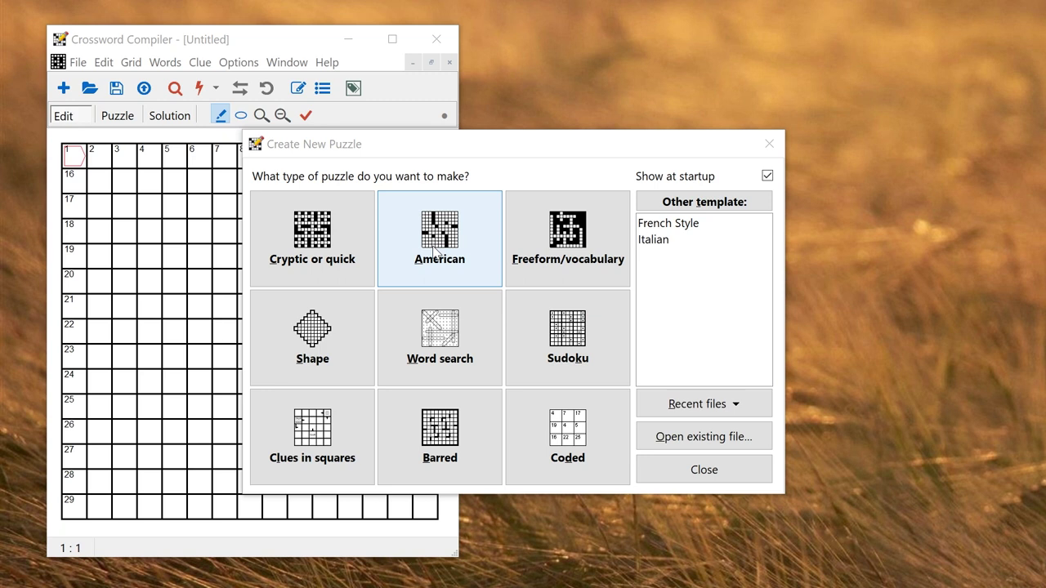
# Start a new American puzzle with a 15 x 15 grid and preview several of the library's 76-word grid patterns
pyautogui.click(435, 253)
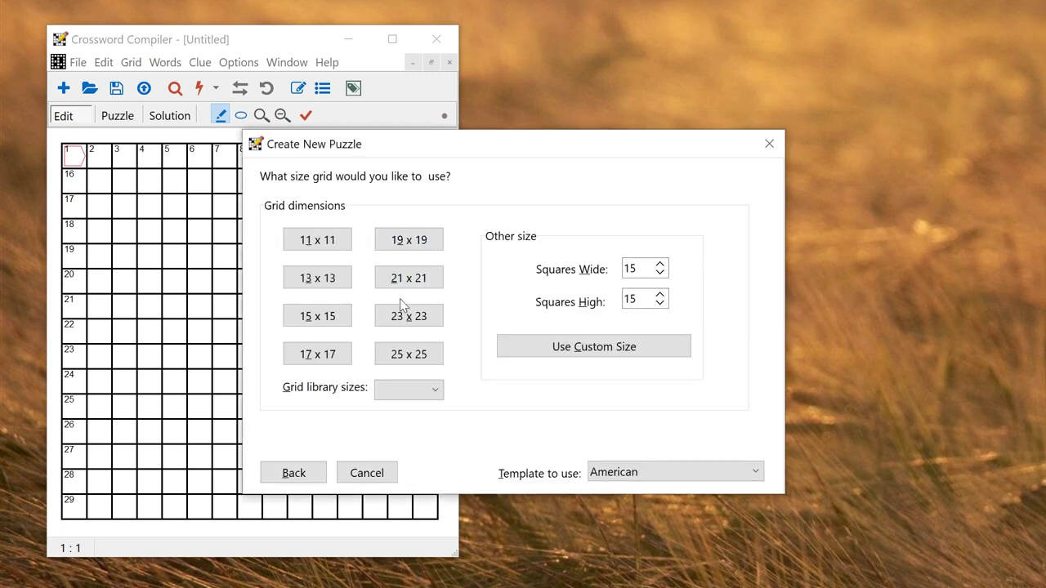
pyautogui.click(347, 326)
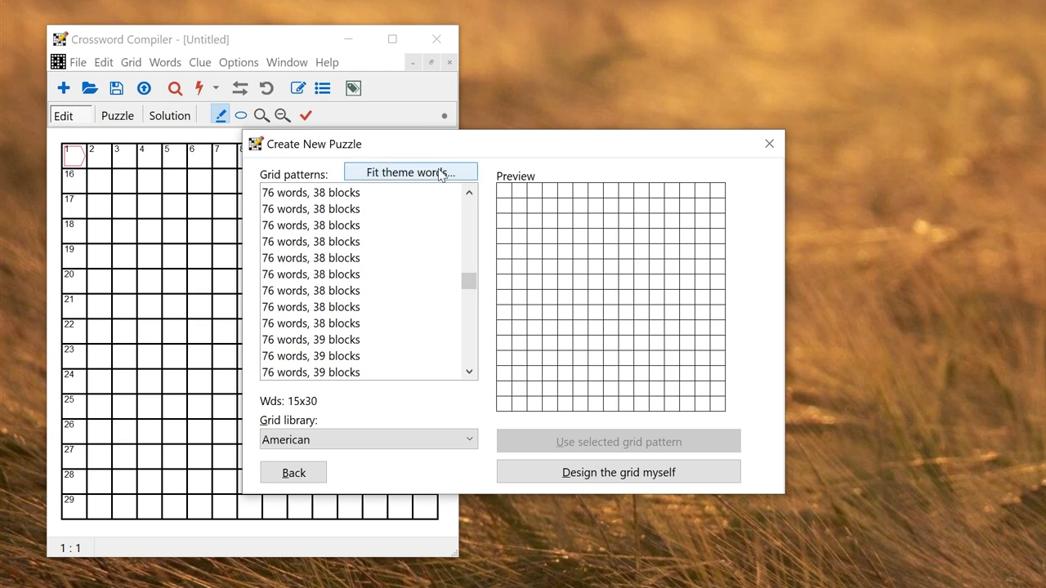
pyautogui.click(362, 242)
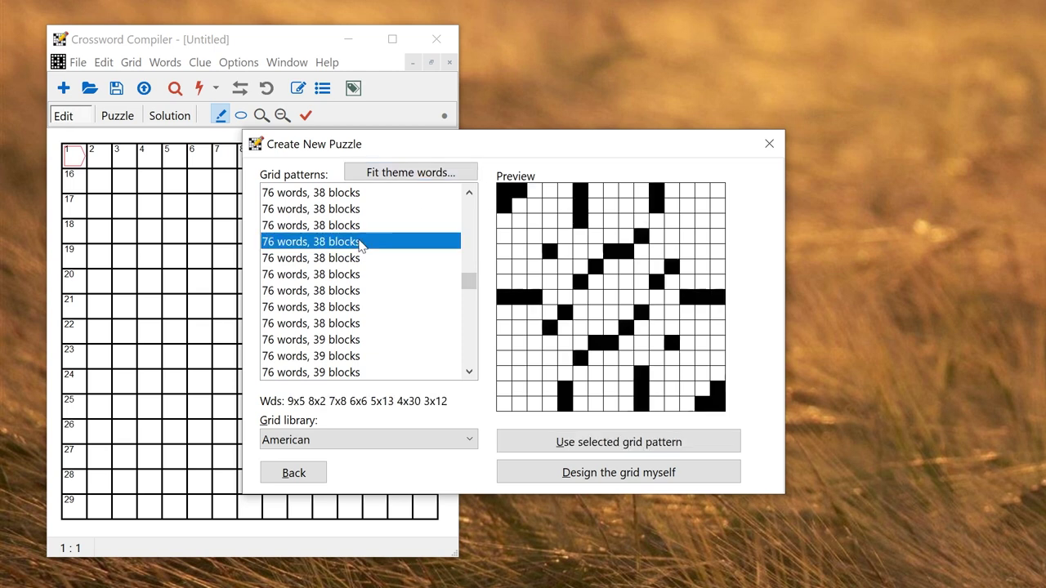
pyautogui.click(362, 290)
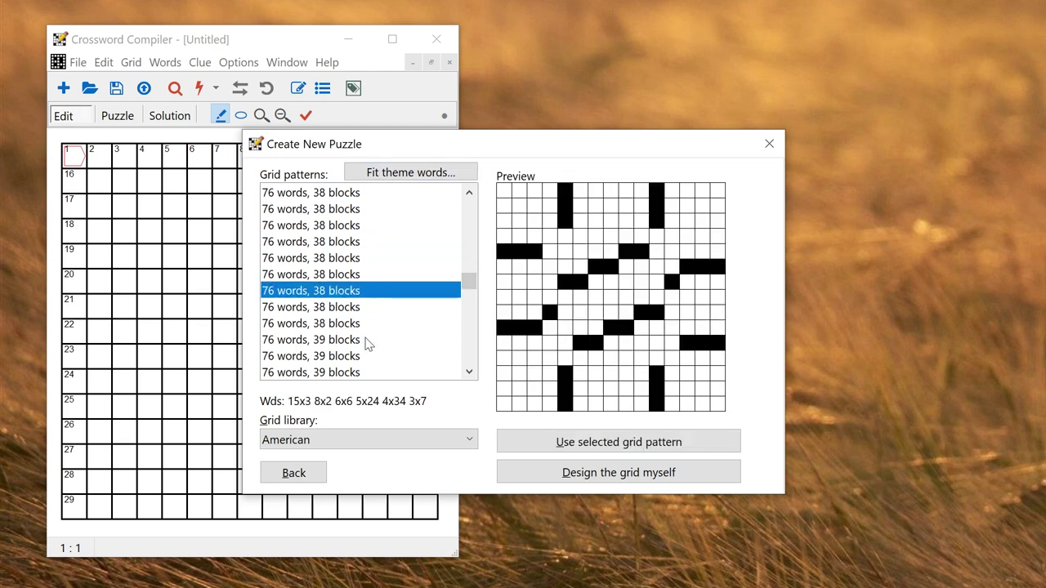
pyautogui.click(367, 338)
pyautogui.click(370, 310)
pyautogui.click(366, 244)
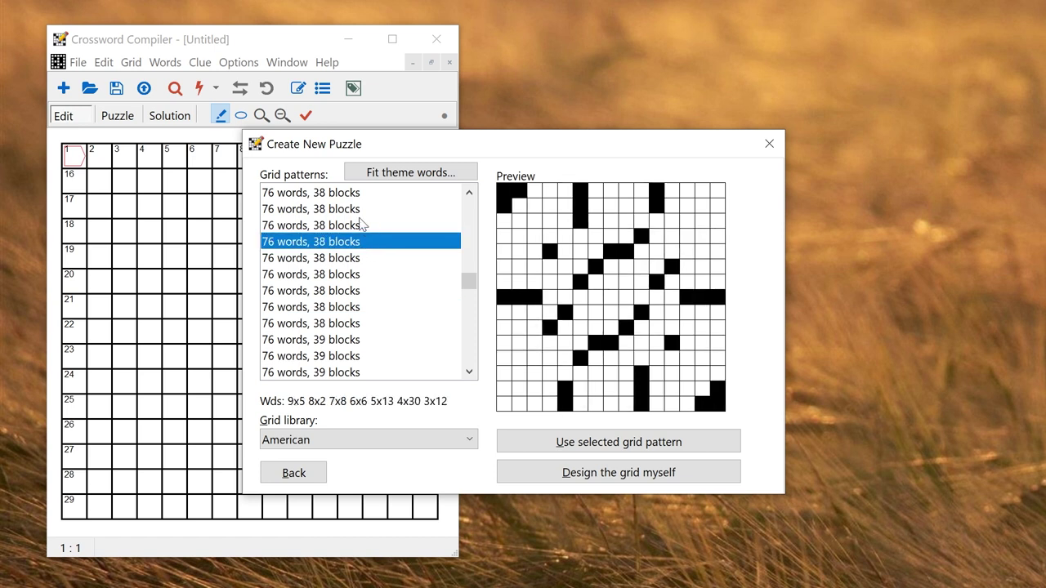
pyautogui.click(357, 210)
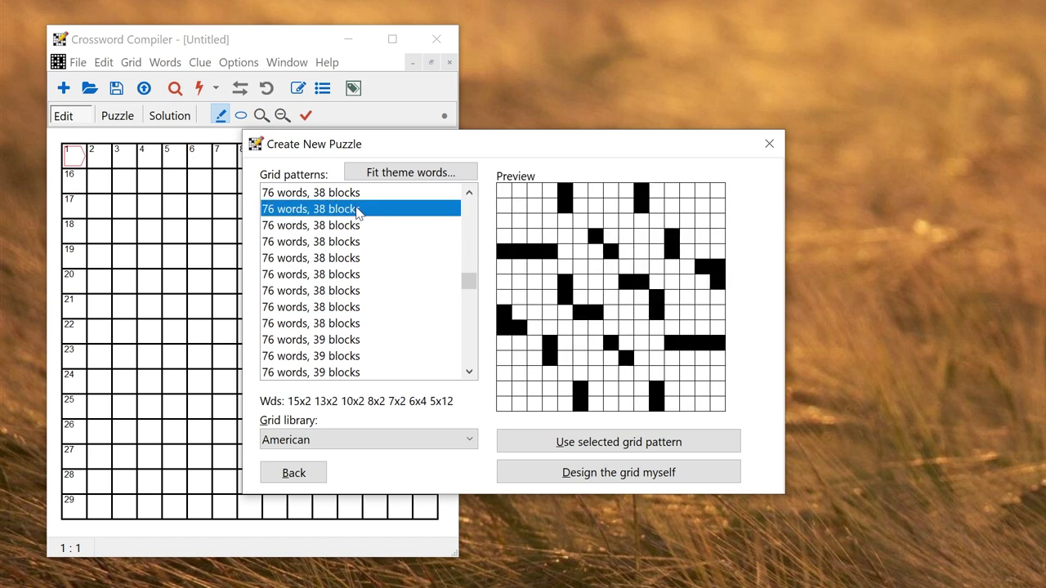
# Search for grid patterns that fit the theme words Claude Monet, demonstration and pandemonium
pyautogui.click(393, 176)
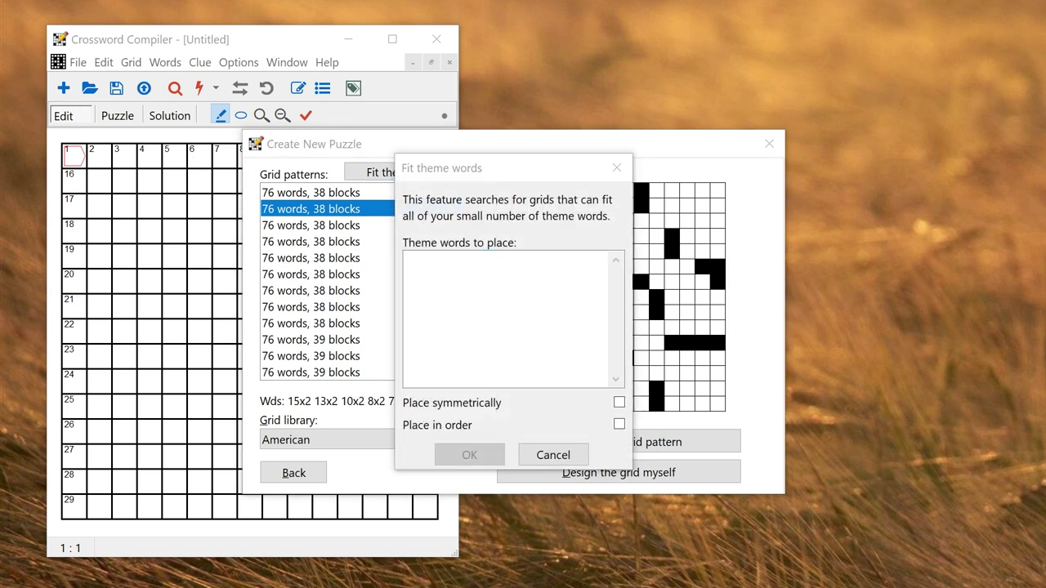
pyautogui.click(523, 284)
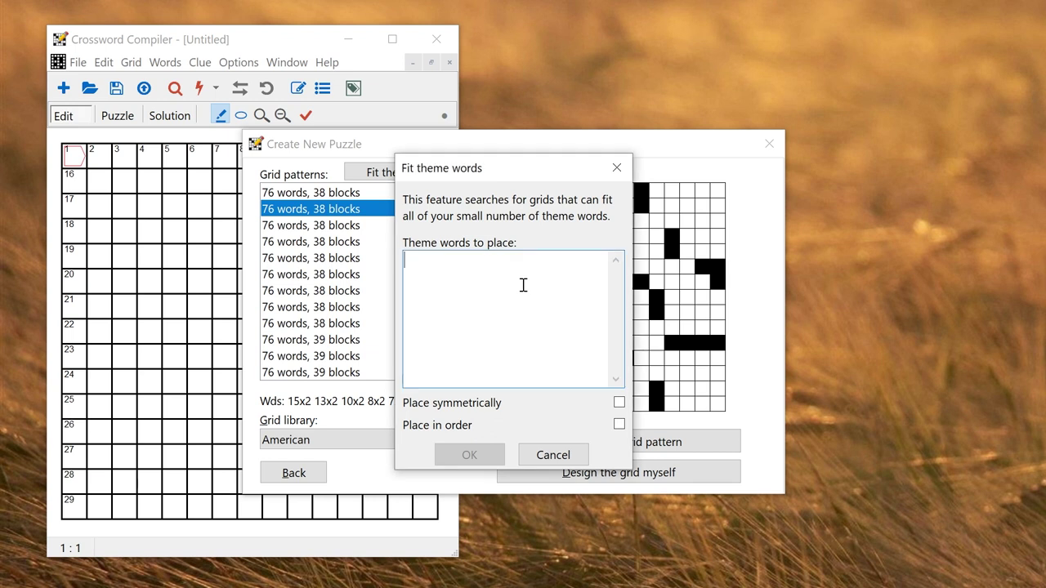
pyautogui.write('Claude Monet demonstration pandemonium')
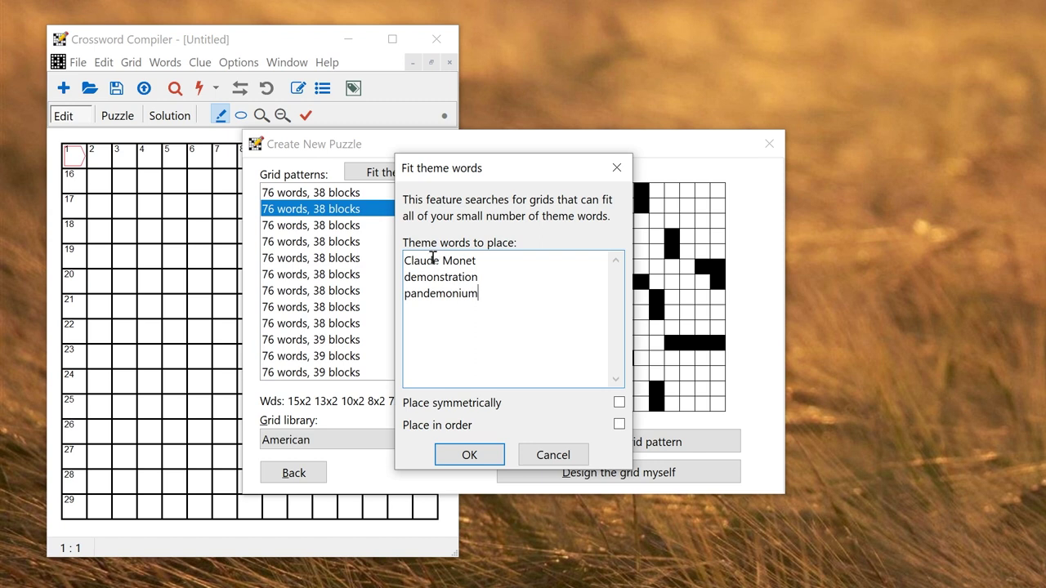
pyautogui.moveTo(426, 261); pyautogui.dragTo(404, 278)
pyautogui.moveTo(452, 292); pyautogui.dragTo(425, 293)
pyautogui.click(497, 278)
pyautogui.click(483, 457)
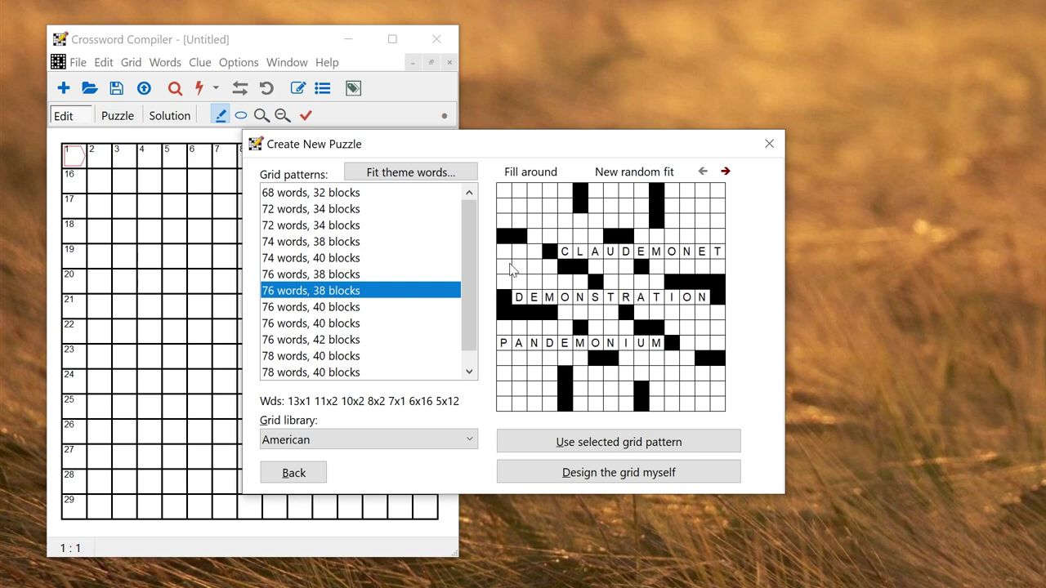
# Try to fill around the theme words in the second pattern with 72 words and 34 blocks
pyautogui.click(338, 260)
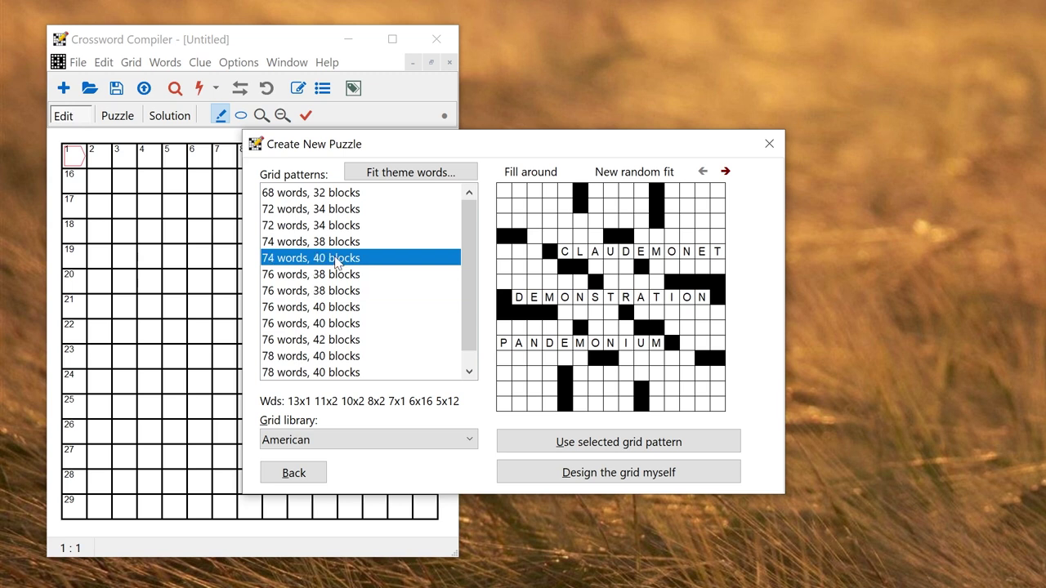
pyautogui.click(338, 227)
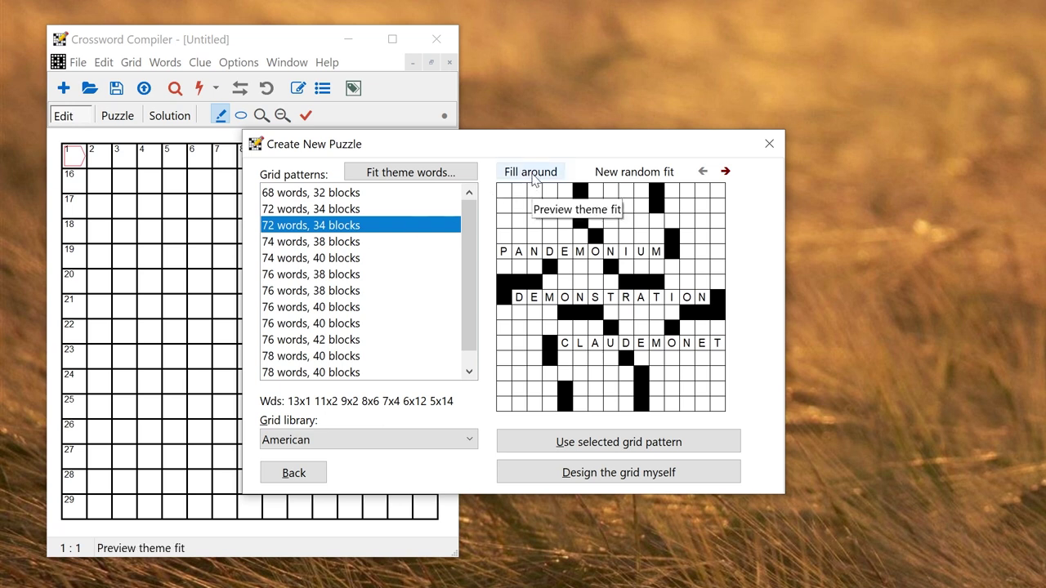
pyautogui.click(531, 174)
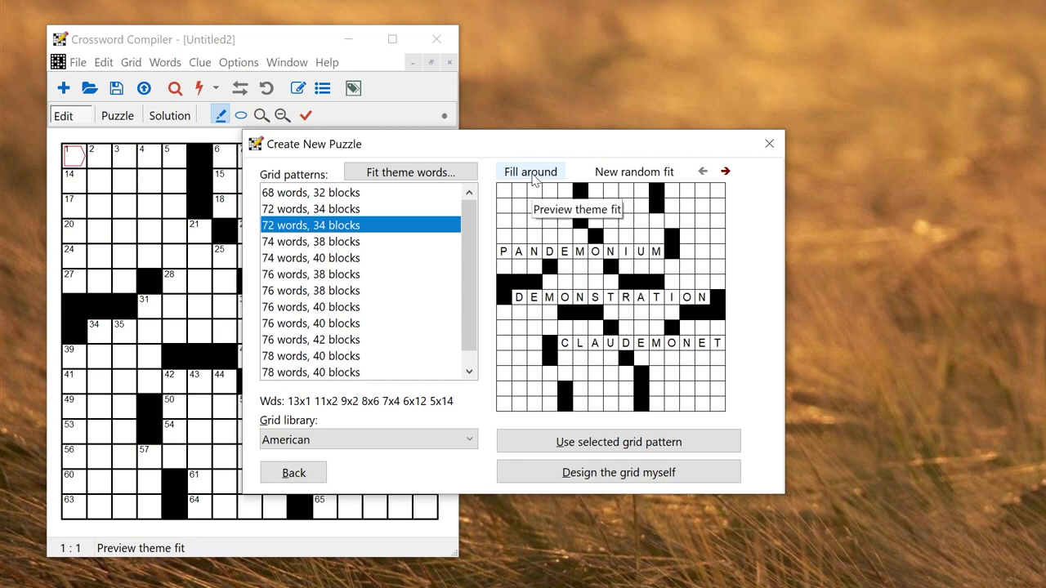
# Try a fill around the theme words in the second 76-word, 38-block pattern and discard it
pyautogui.click(369, 258)
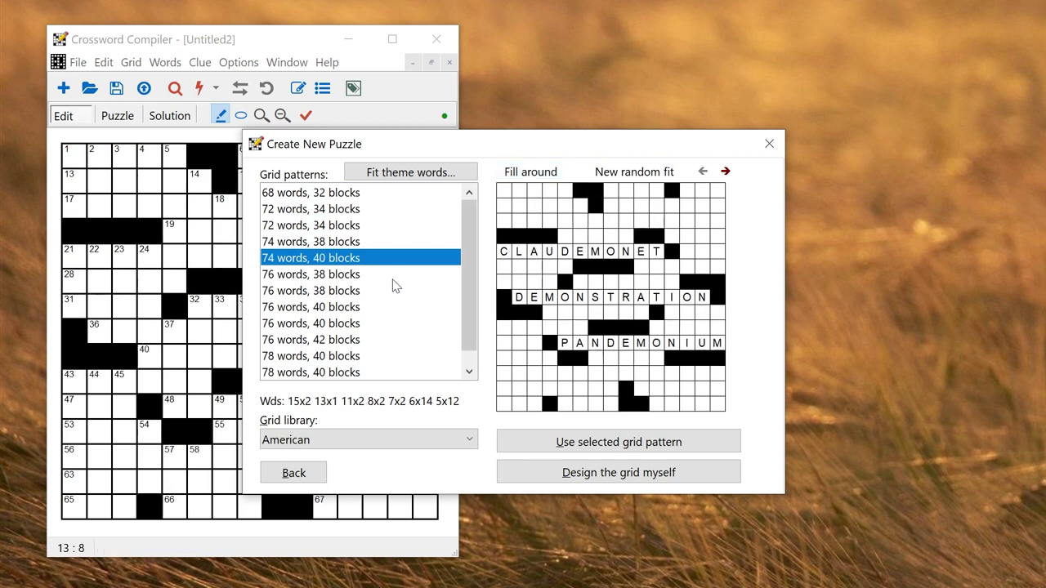
pyautogui.click(379, 293)
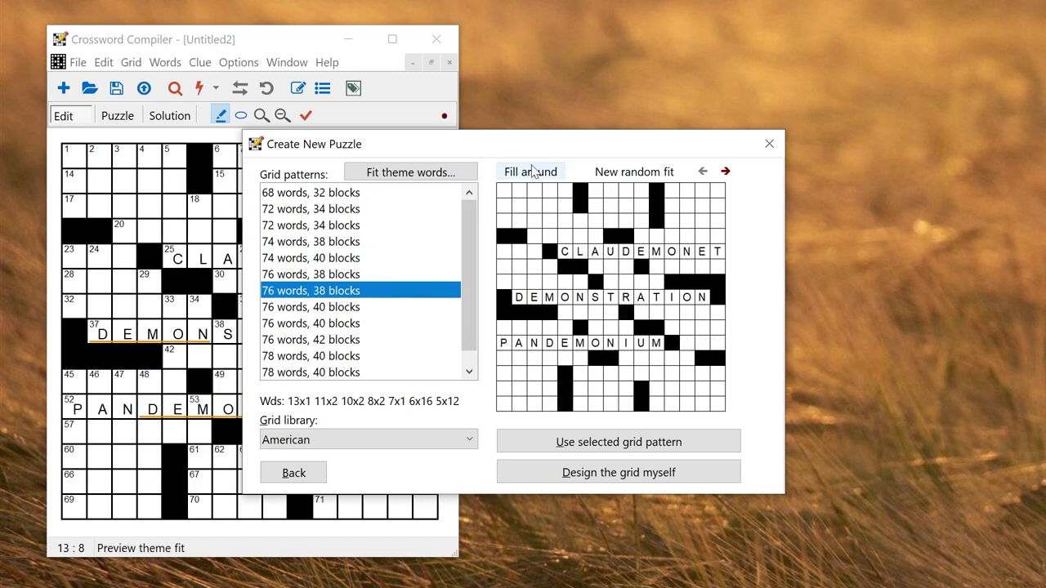
pyautogui.click(531, 174)
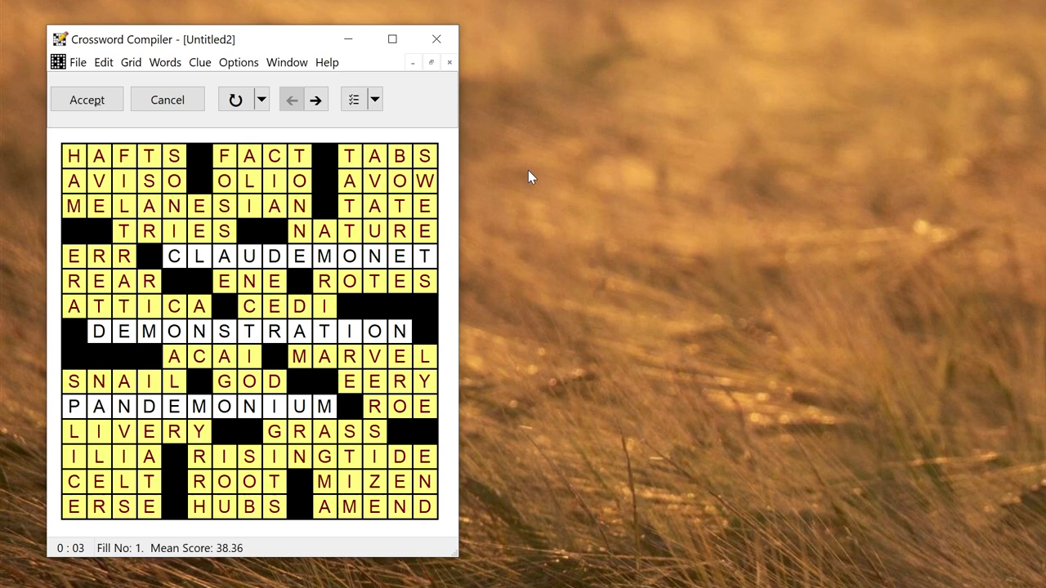
pyautogui.click(178, 106)
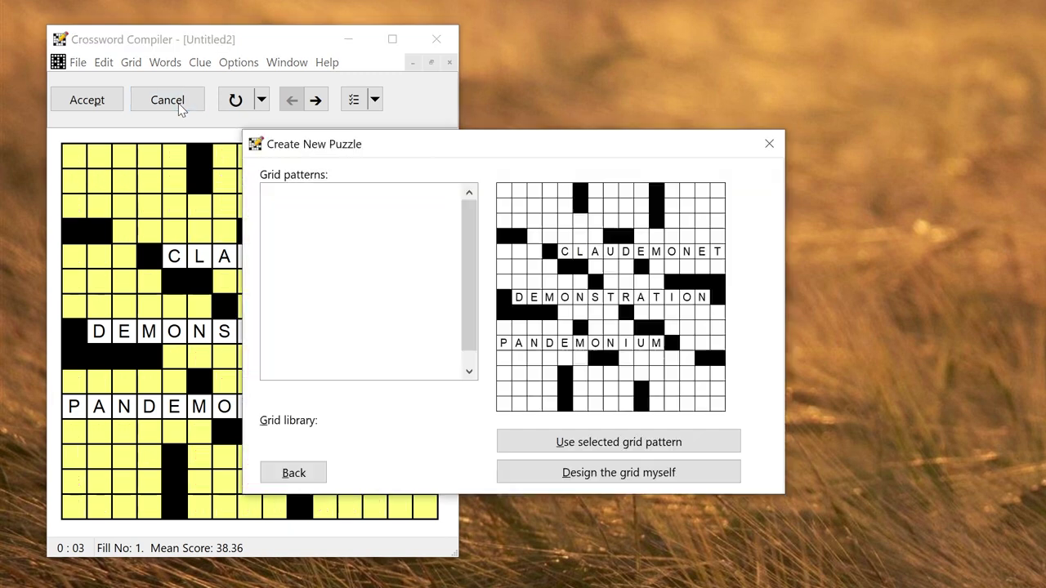
# Fill around the theme words in the 76-word, 42-block pattern and accept the fill
pyautogui.click(341, 311)
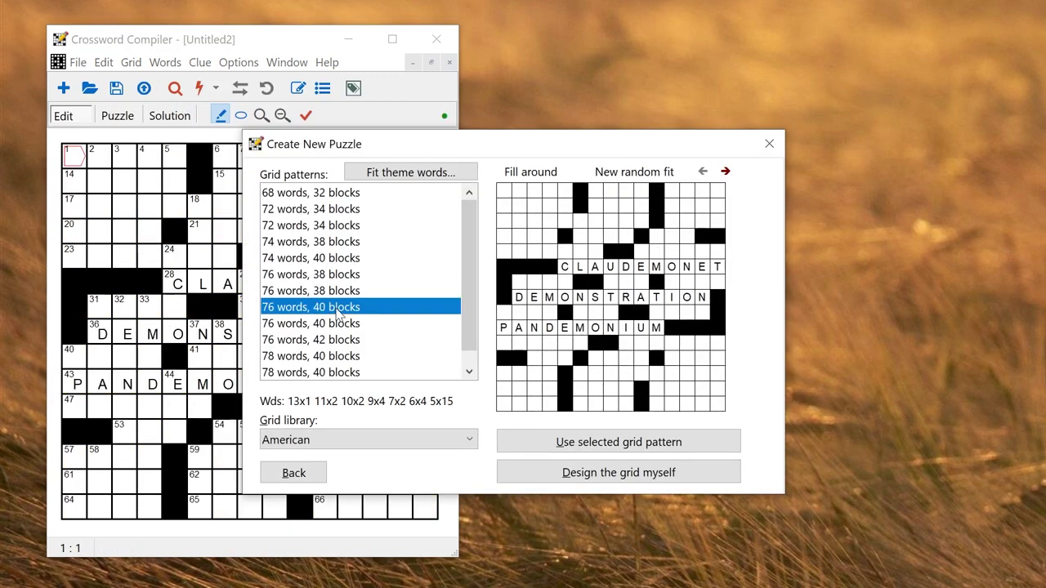
pyautogui.click(348, 339)
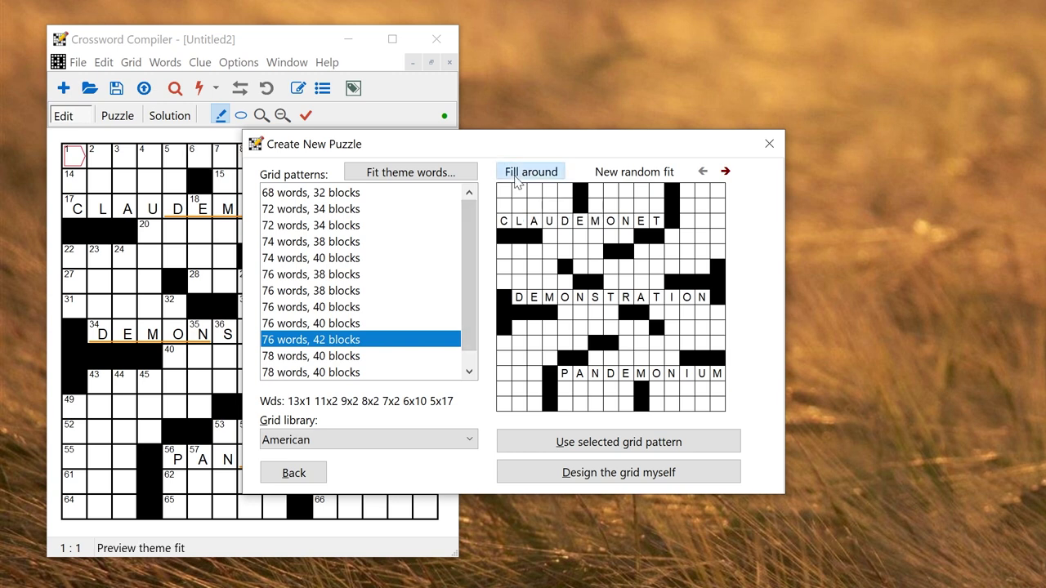
pyautogui.click(514, 175)
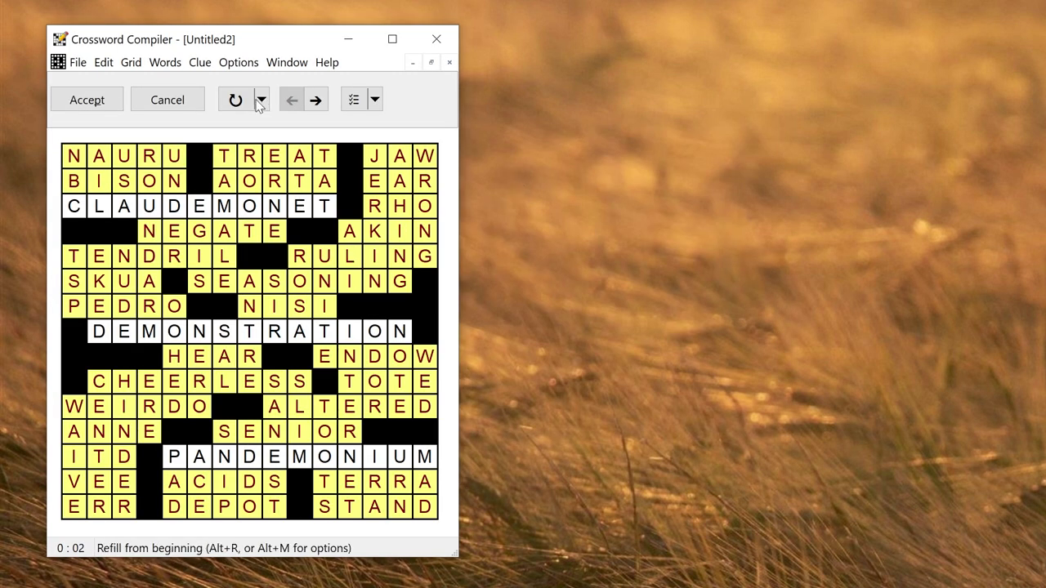
pyautogui.click(87, 102)
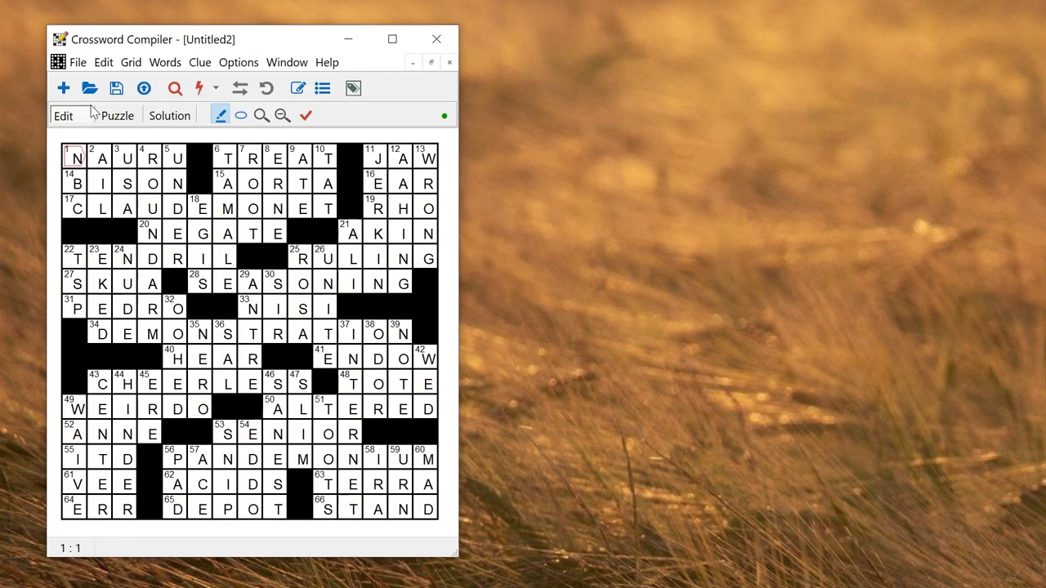
# Create another American 15 x 15 puzzle using a 76-word, 42-block grid pattern that contains 14-letter words
pyautogui.hotkey('ctrl', 'n')
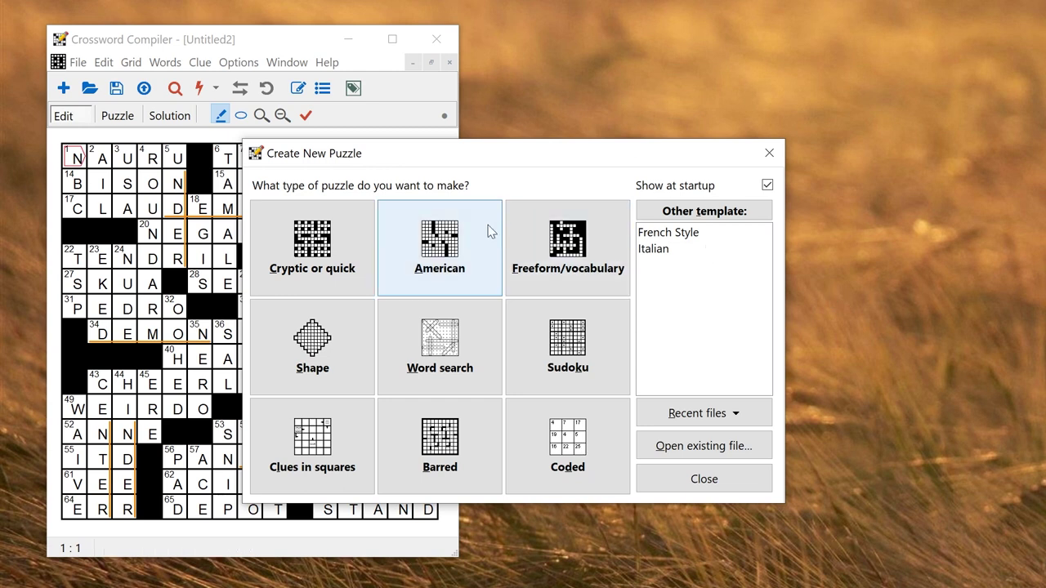
pyautogui.click(421, 243)
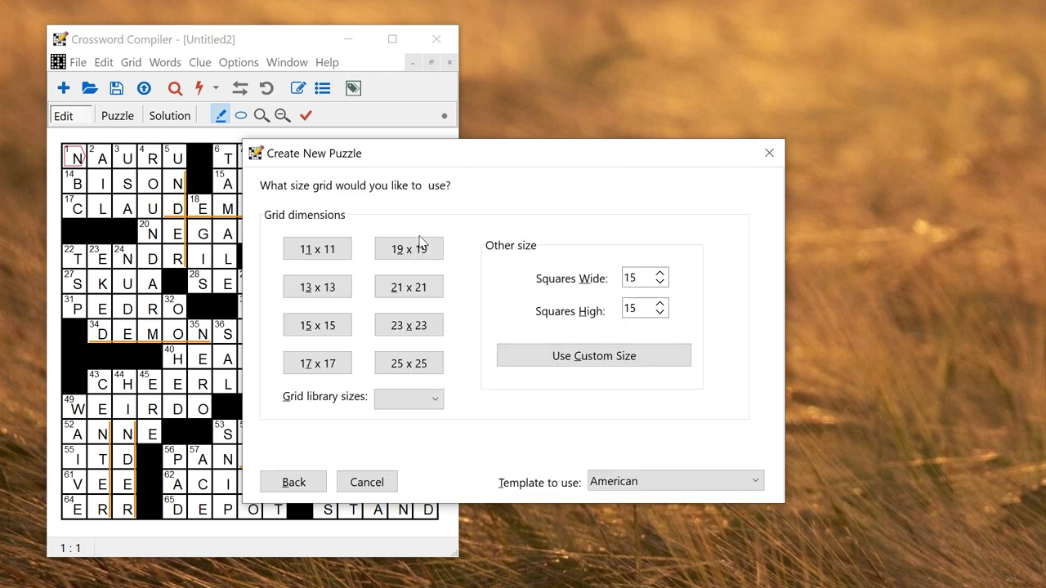
pyautogui.click(339, 327)
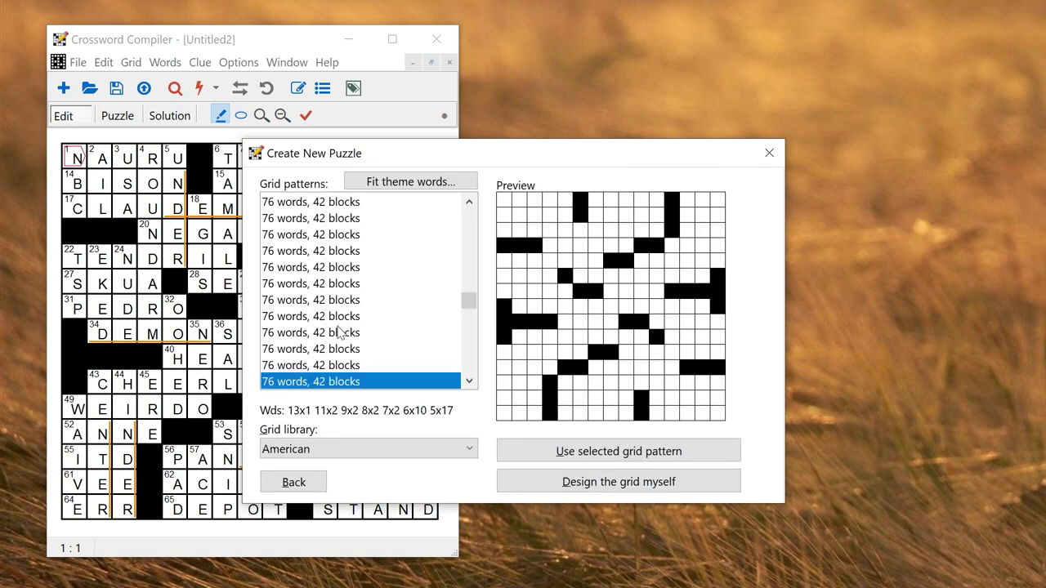
pyautogui.click(370, 272)
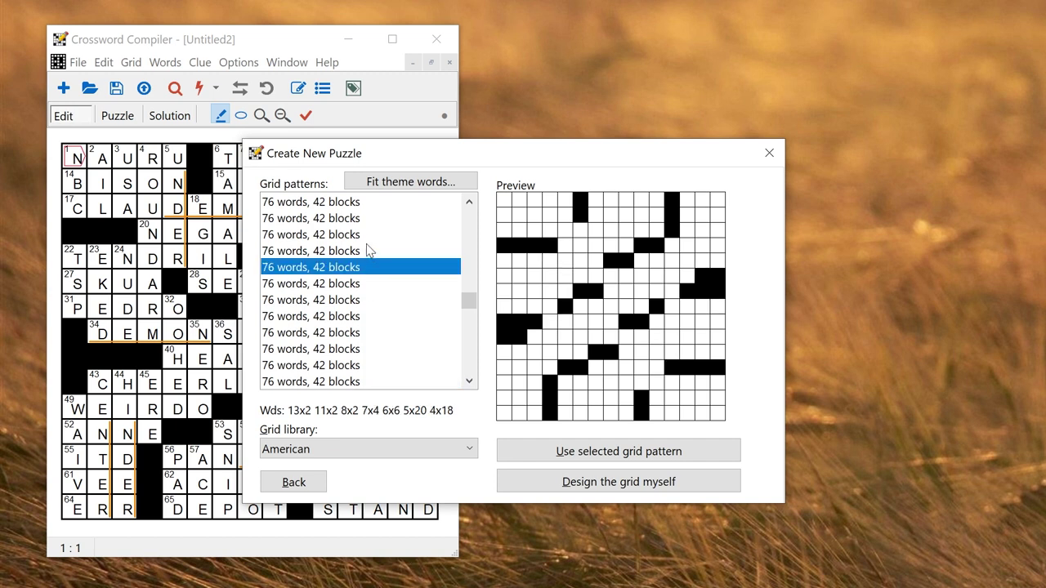
pyautogui.click(371, 351)
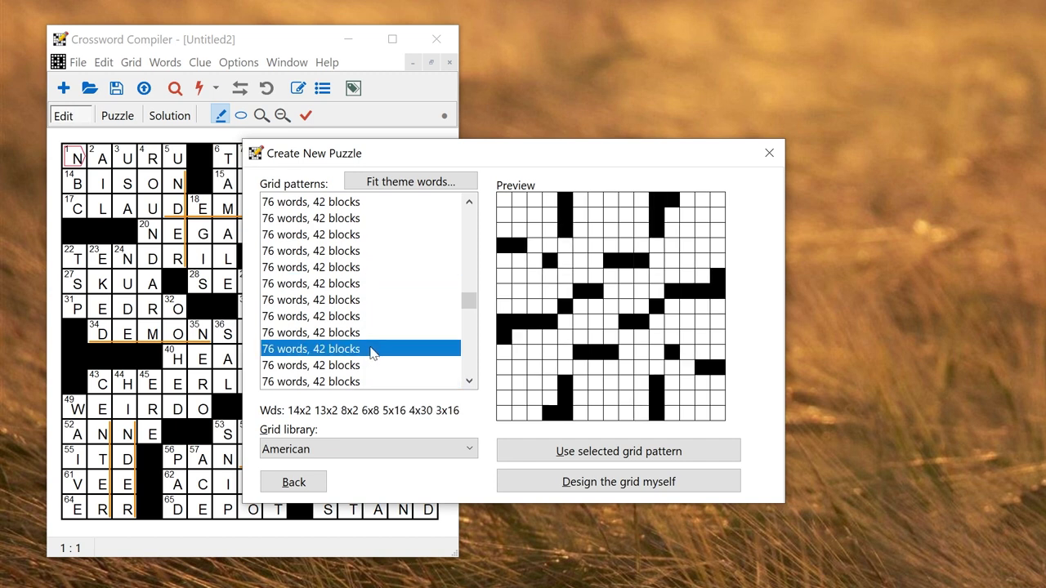
pyautogui.click(566, 456)
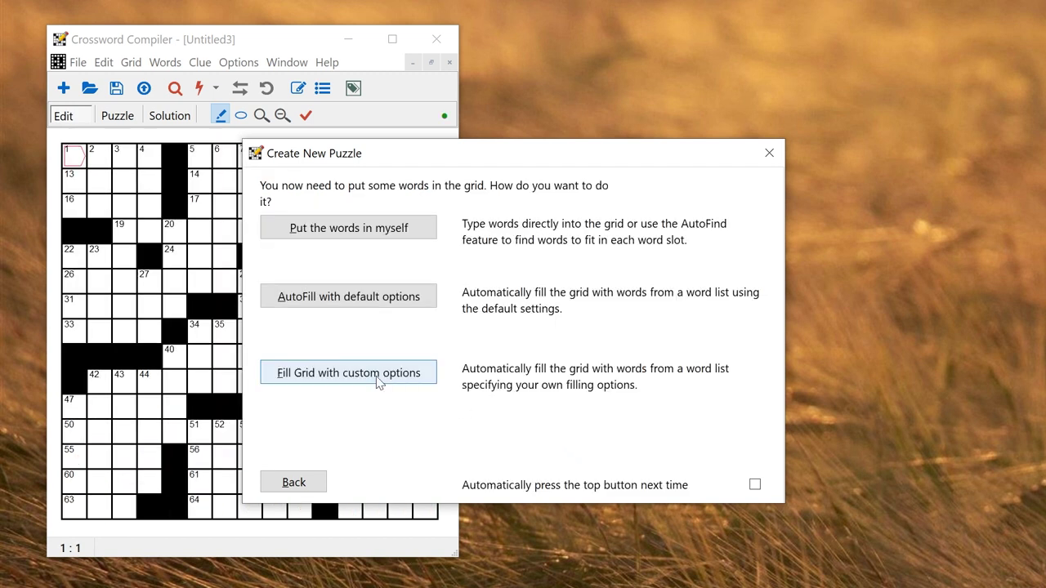
# Start filling the grid with custom options, using the Default word list and manual word selection
pyautogui.click(356, 373)
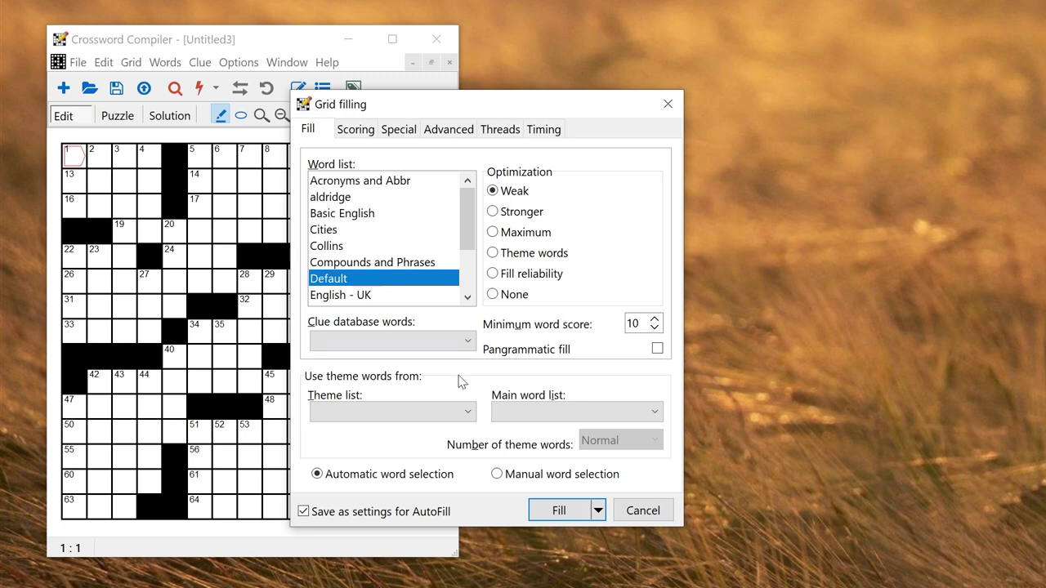
pyautogui.click(561, 478)
pyautogui.click(571, 515)
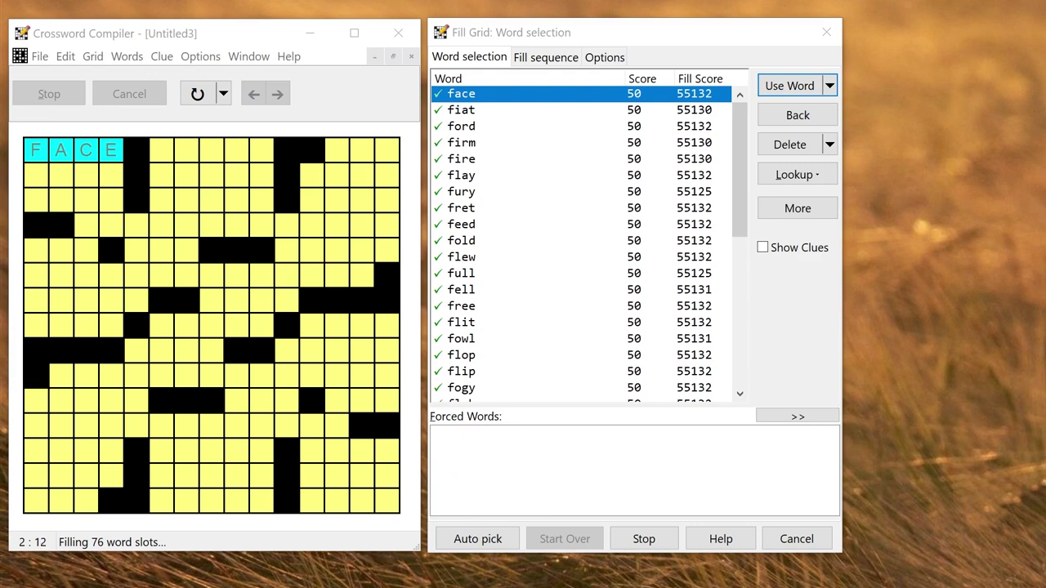
# Preview ford and fire in the first across slot, and fill the 13-letter across slot in the fourth row with dinner service
pyautogui.click(491, 129)
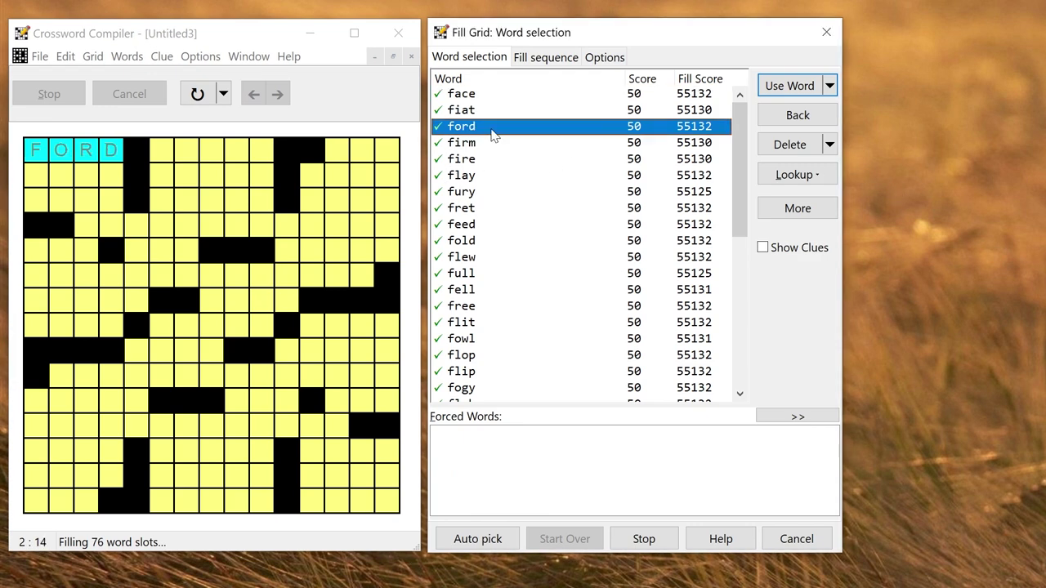
pyautogui.click(482, 159)
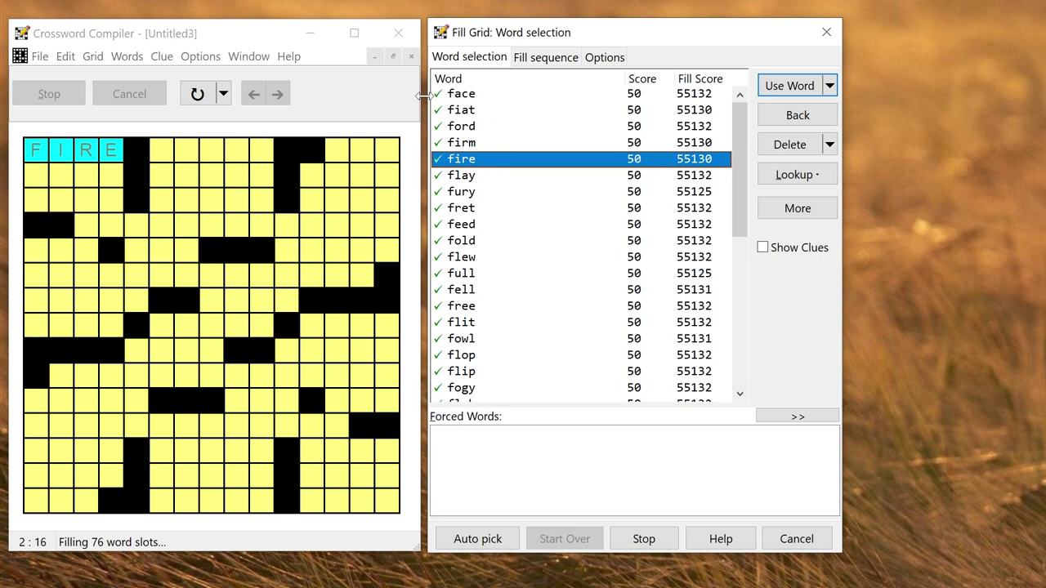
pyautogui.click(168, 229)
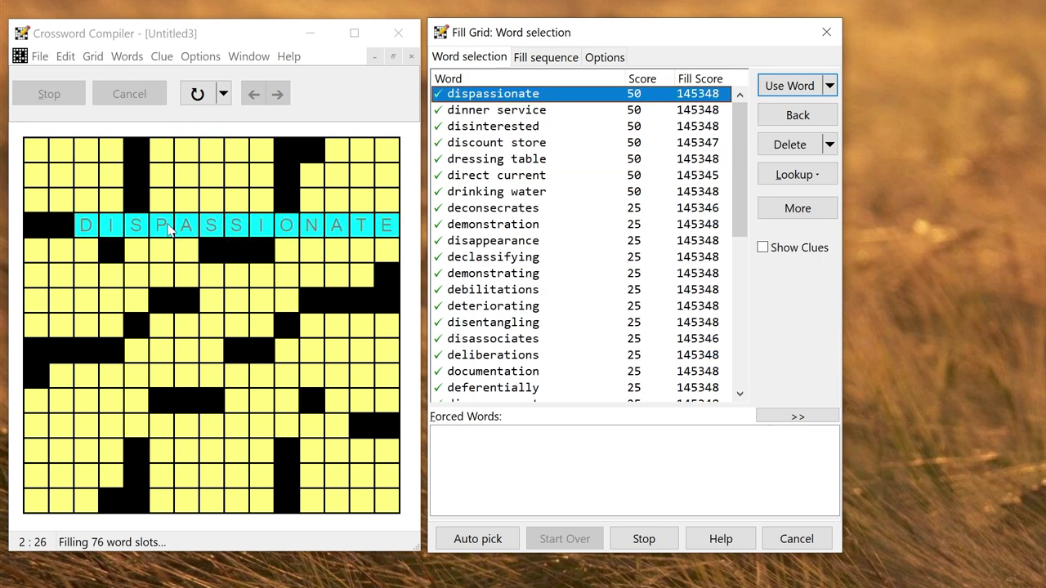
pyautogui.click(525, 230)
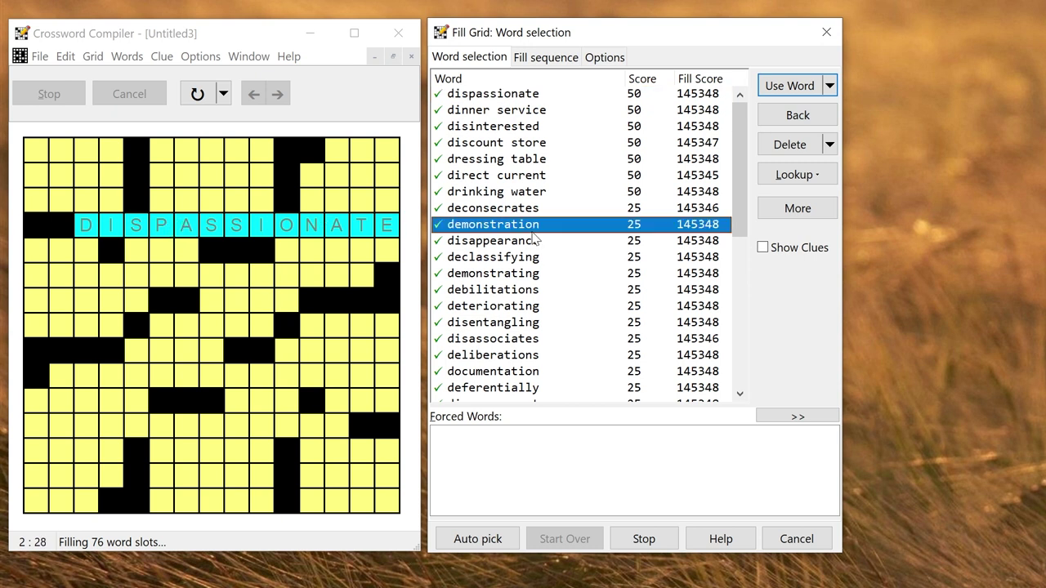
pyautogui.click(534, 179)
pyautogui.click(539, 146)
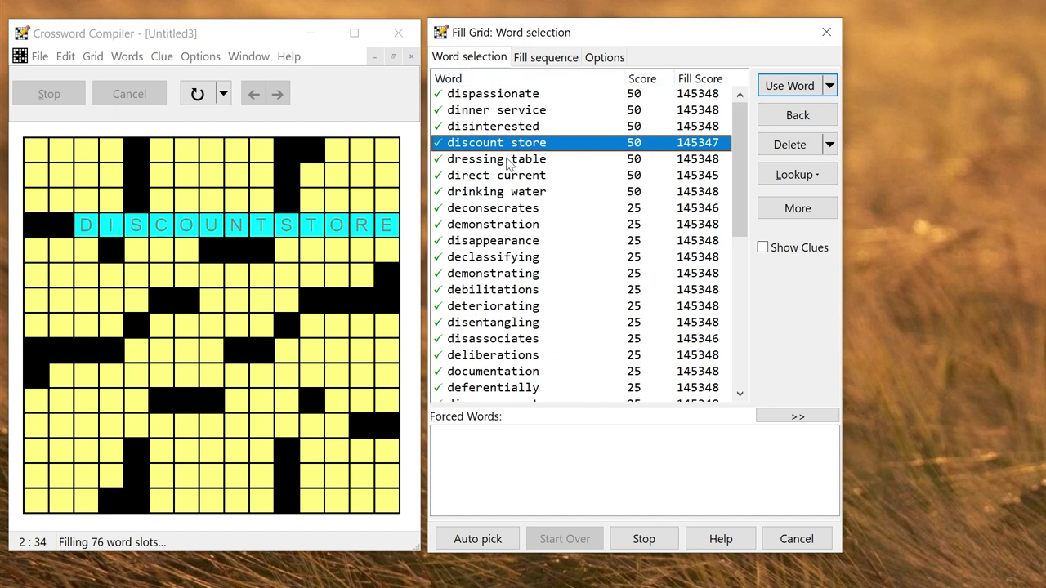
pyautogui.click(503, 112)
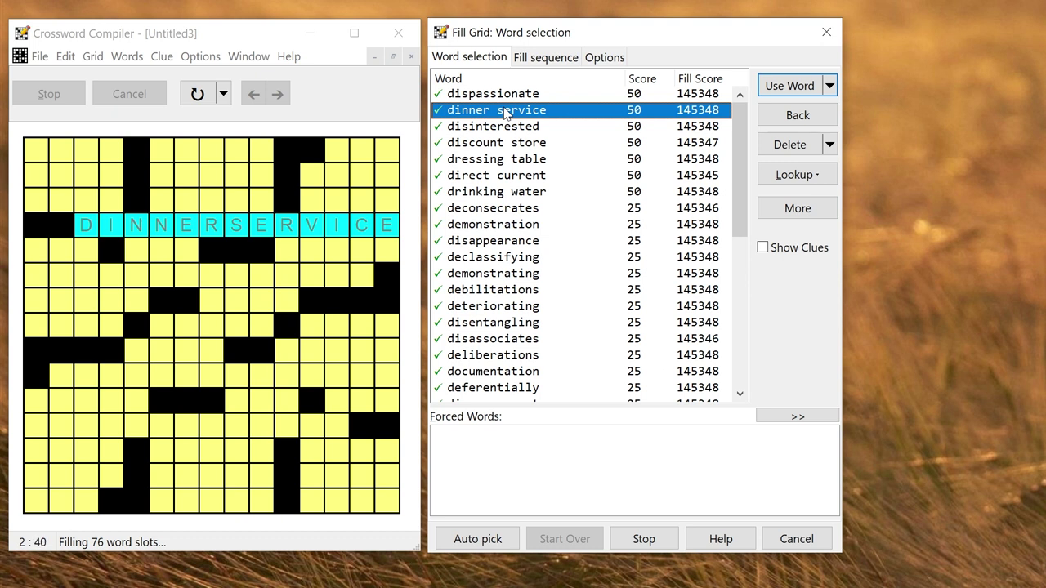
pyautogui.doubleClick(505, 113)
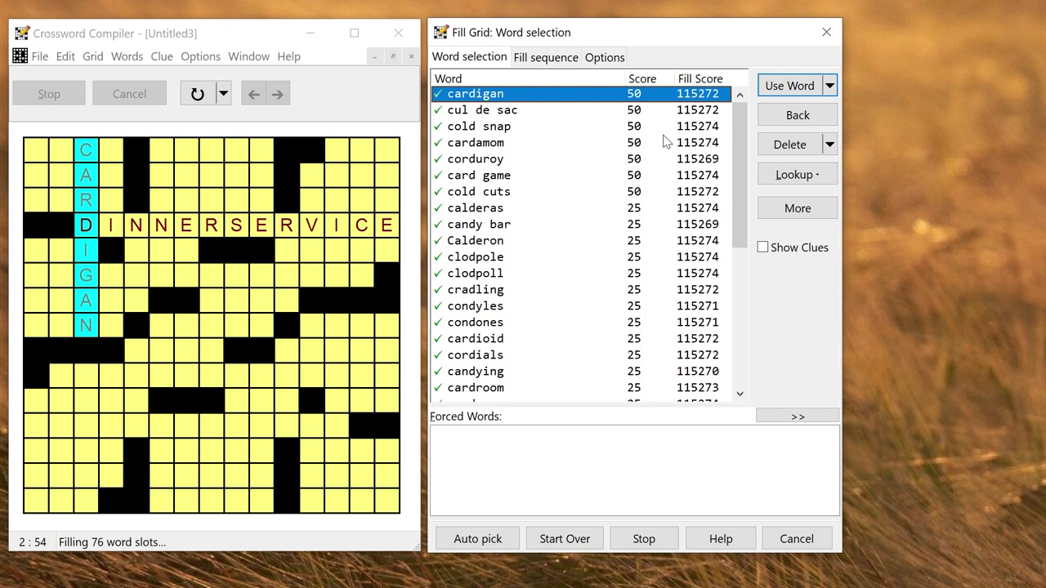
# Fill the eight-letter down slot through the D of dinner service with cardamom, and the 14-letter slot in the sixth row with compulsiveness
pyautogui.moveTo(744, 141); pyautogui.dragTo(741, 102)
pyautogui.click(478, 145)
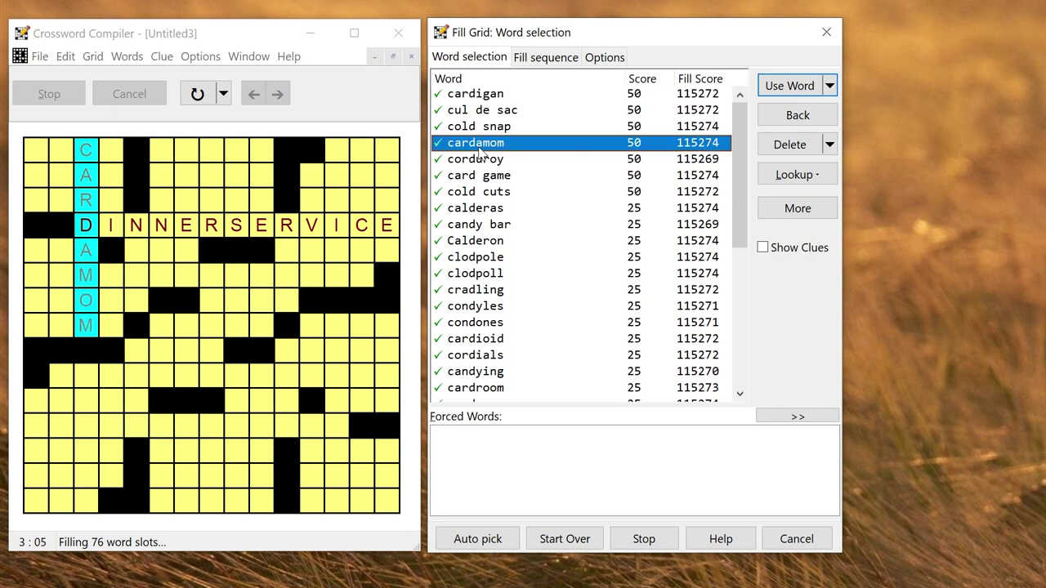
pyautogui.doubleClick(479, 148)
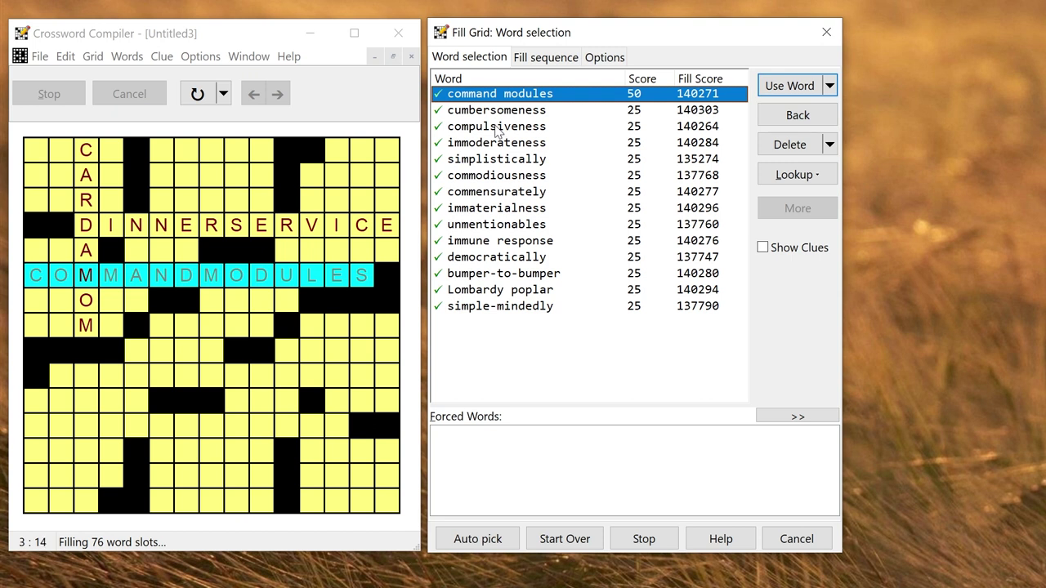
pyautogui.click(497, 127)
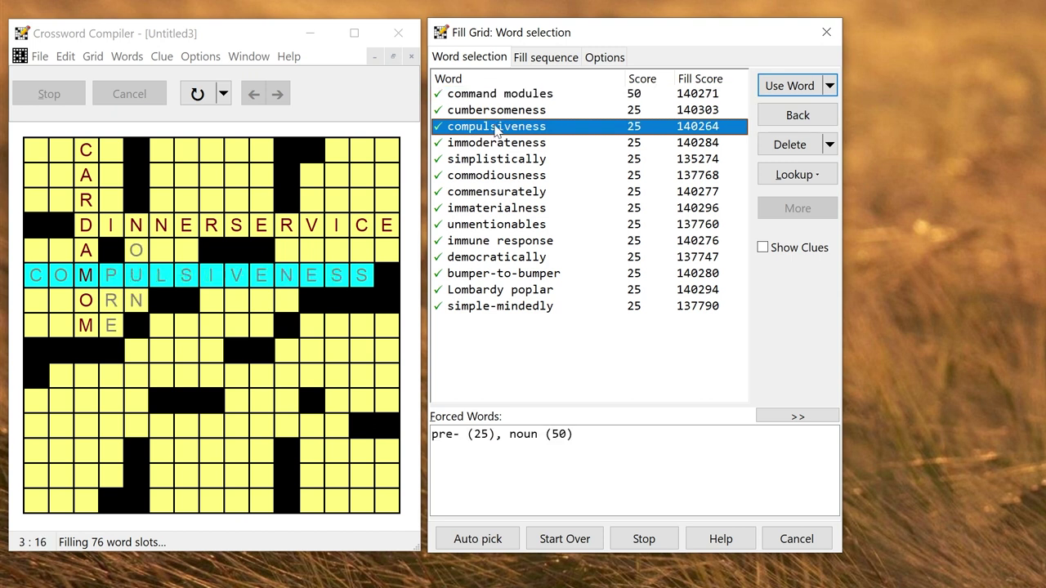
pyautogui.doubleClick(497, 128)
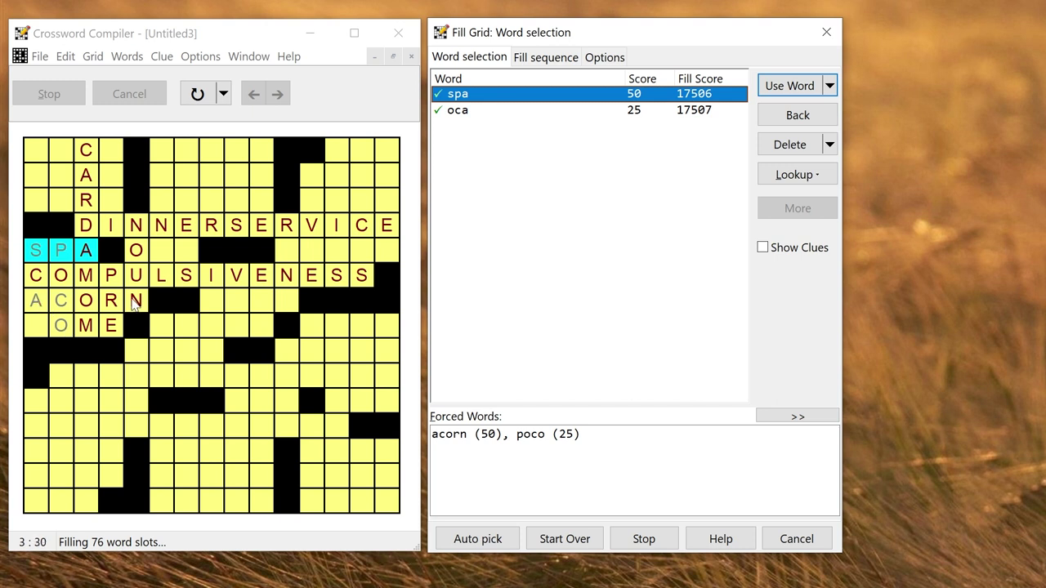
# Compare oca and spa for the three-letter slot at the start of the fifth row and fill it with spa
pyautogui.click(457, 113)
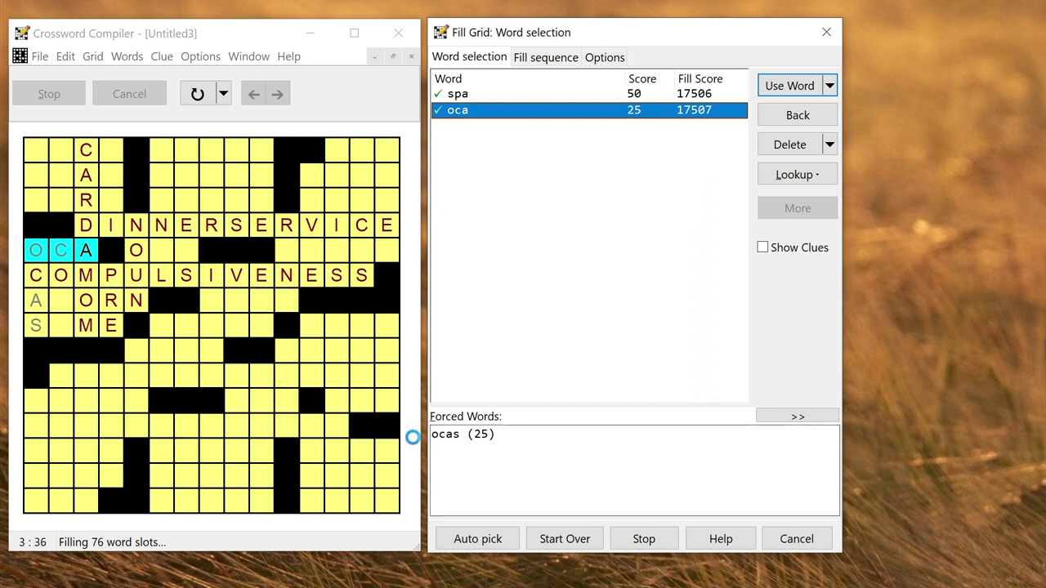
pyautogui.click(461, 94)
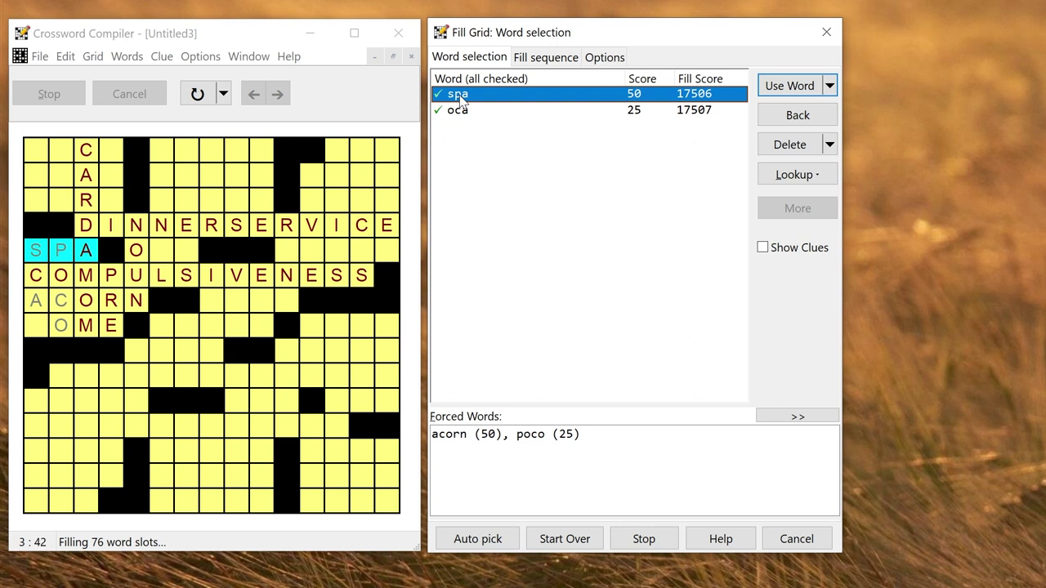
pyautogui.doubleClick(462, 95)
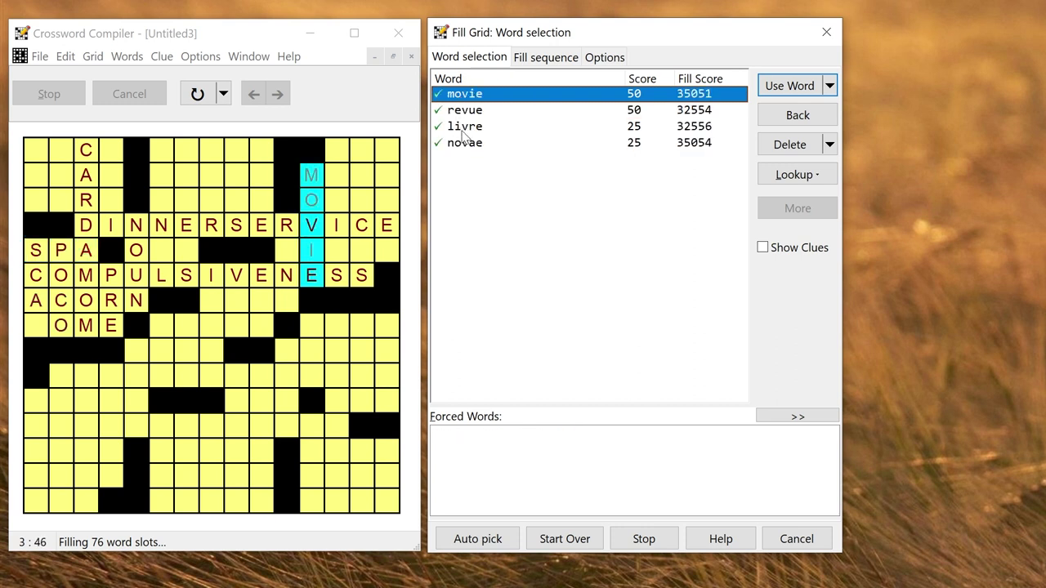
# Show the forced choices and examine the first groups of possible crossing words for the candidate movie
pyautogui.click(795, 418)
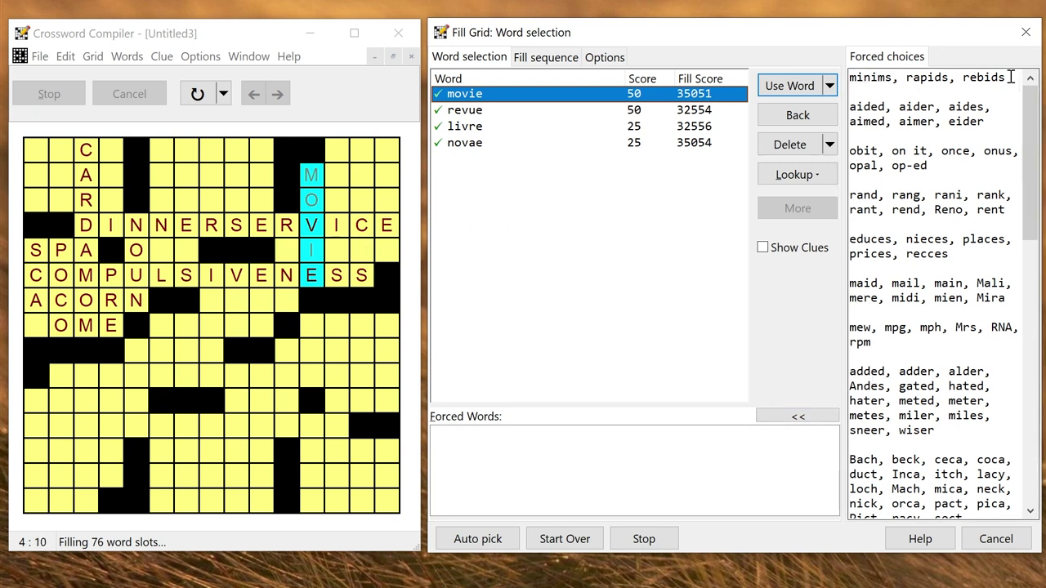
pyautogui.moveTo(1014, 78); pyautogui.dragTo(806, 70)
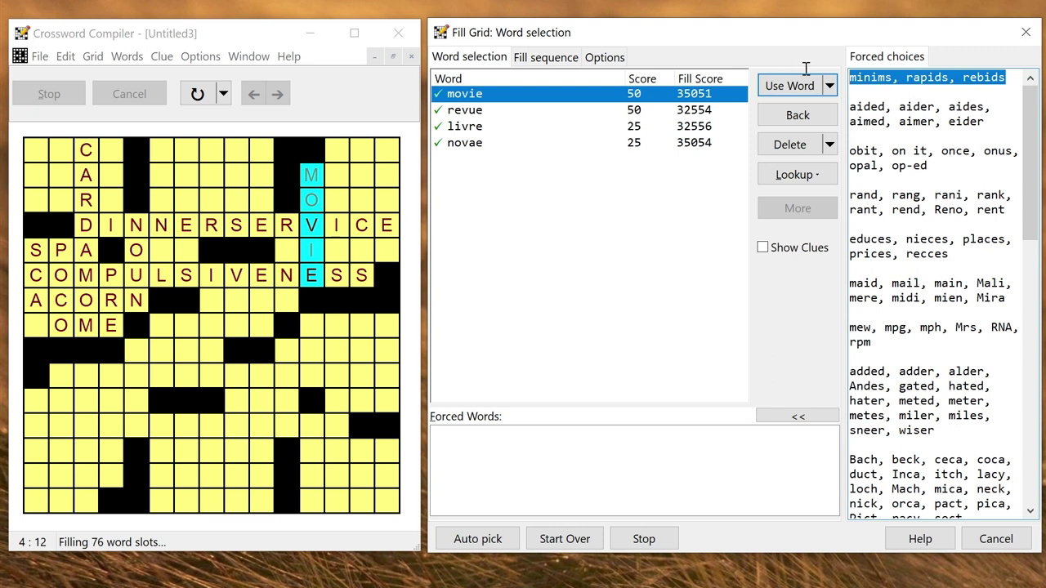
pyautogui.moveTo(994, 125); pyautogui.dragTo(836, 106)
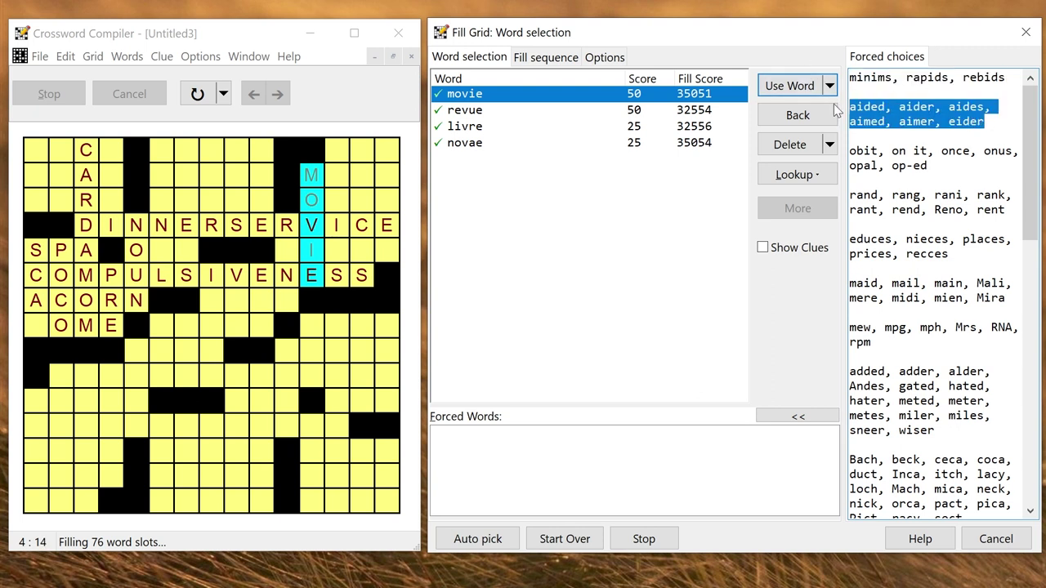
pyautogui.click(934, 92)
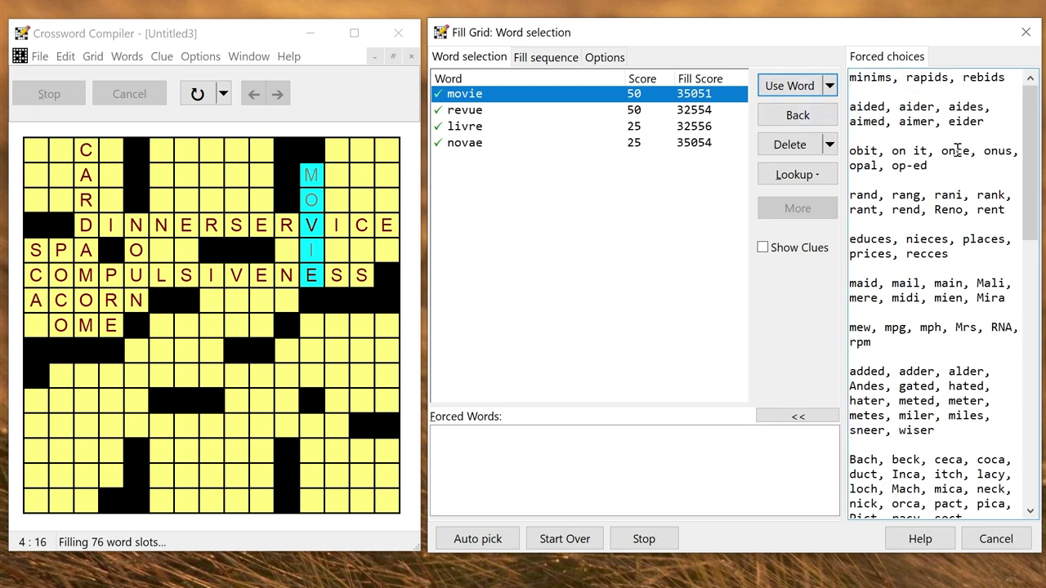
# Fill the five-letter down slot through the V of dinner service with livre, and the five-letter across slot in the fifth row with arced
pyautogui.click(455, 110)
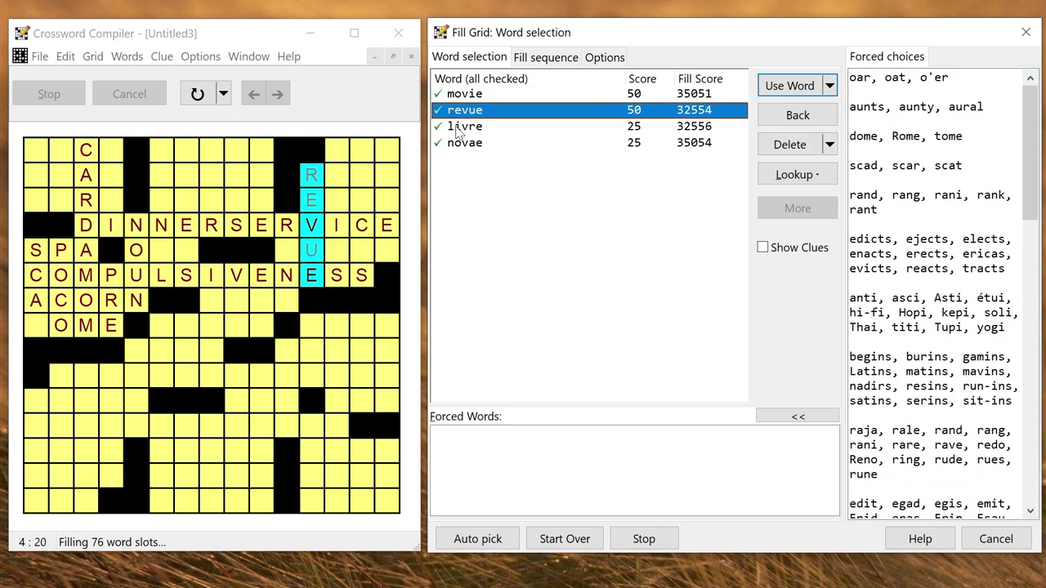
pyautogui.click(456, 128)
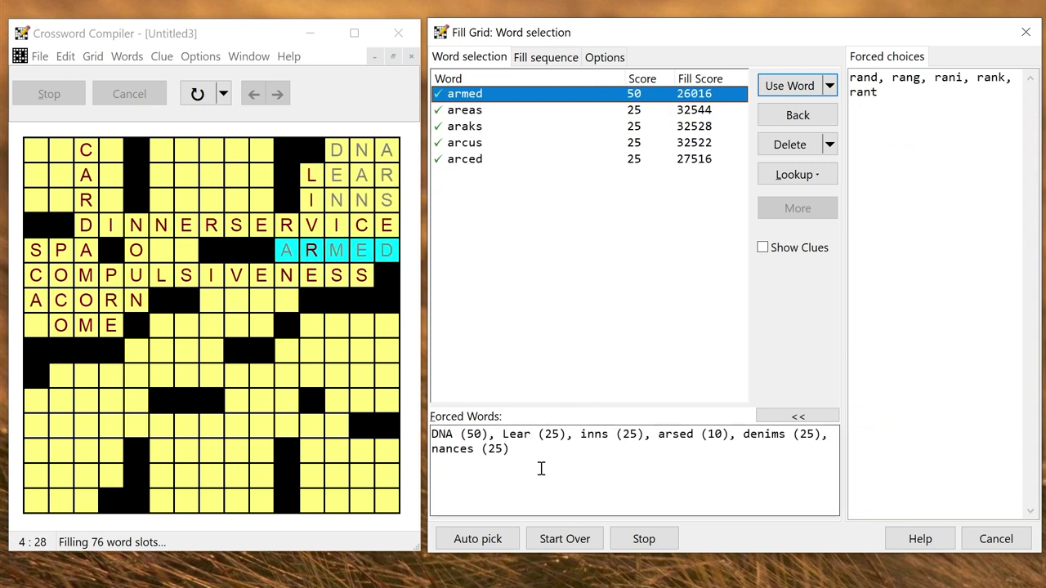
pyautogui.click(490, 133)
pyautogui.click(485, 110)
pyautogui.click(484, 97)
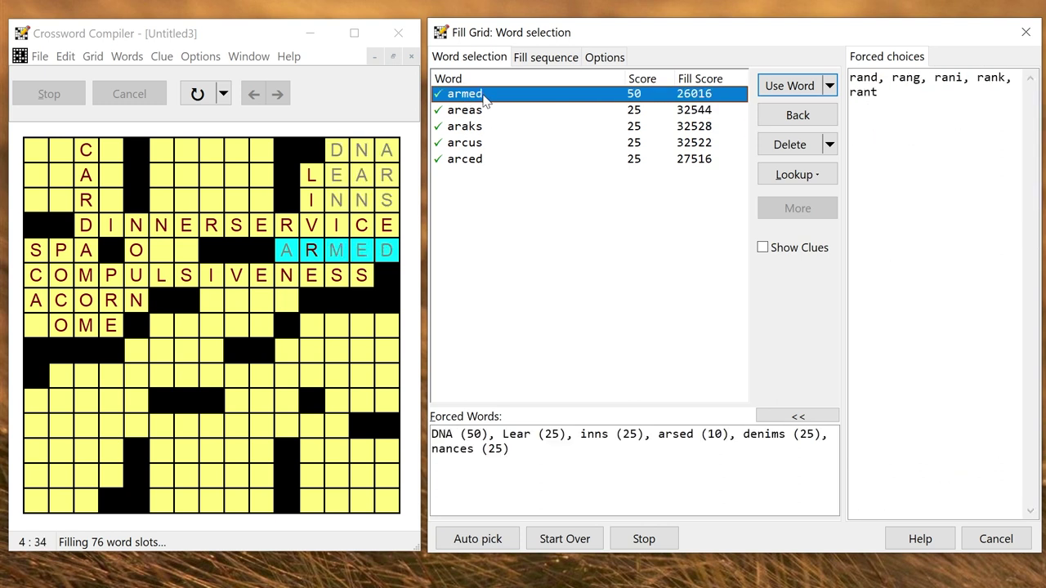
pyautogui.click(483, 164)
pyautogui.doubleClick(482, 161)
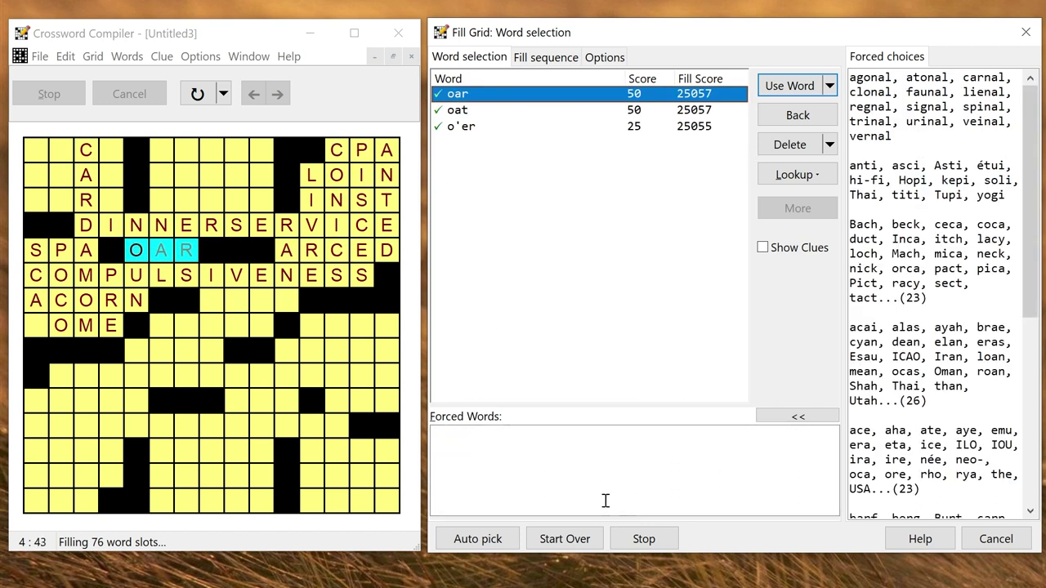
# Show the clues for candidate words and fill the three-letter slot with oar using the clue "Propel, in a way"
pyautogui.click(813, 251)
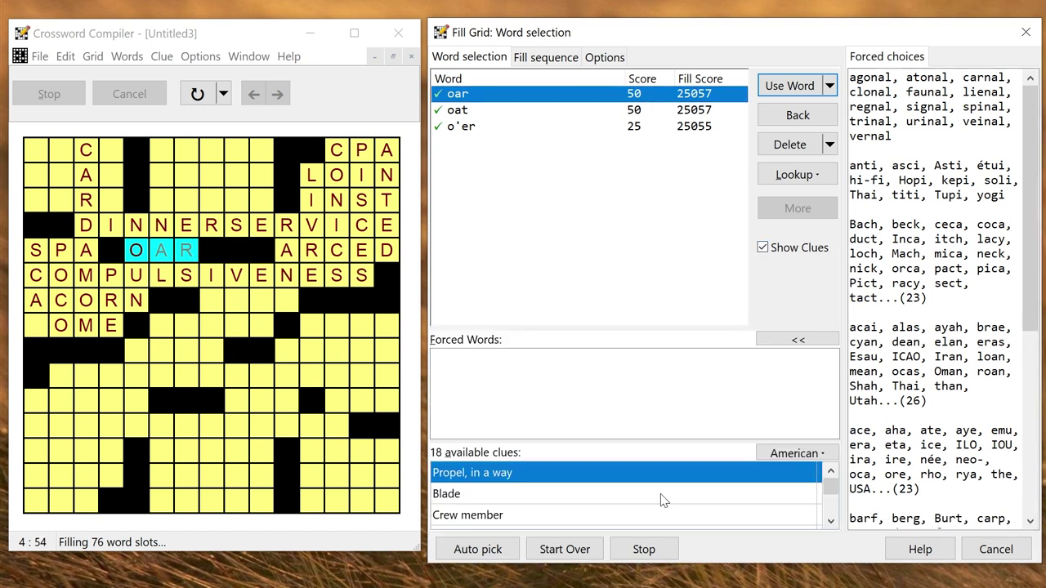
pyautogui.doubleClick(490, 480)
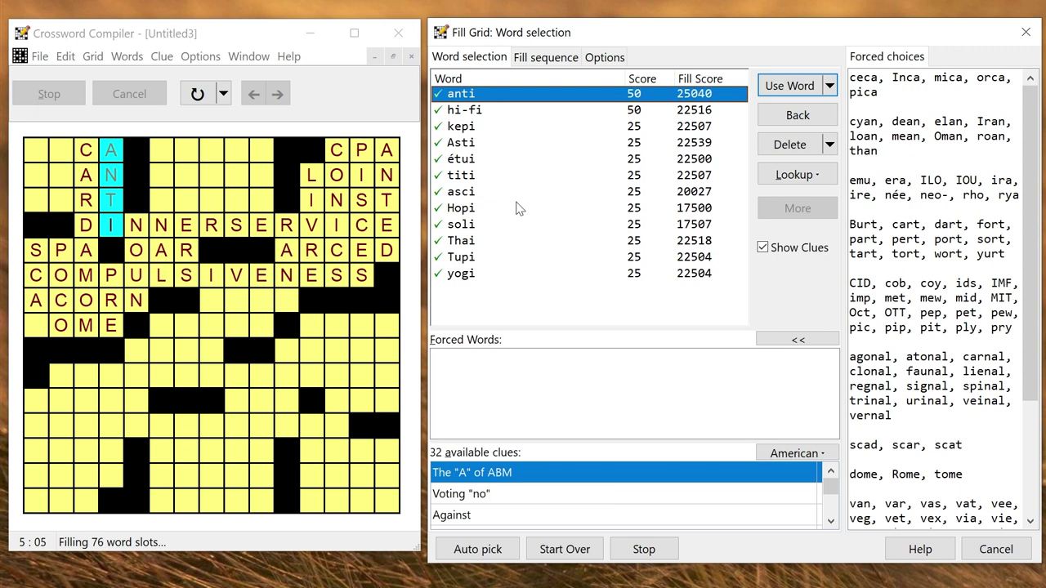
# Fill the next suggested slots in the upper part of the grid with titi, tact, atonal, oxide and scar
pyautogui.doubleClick(505, 175)
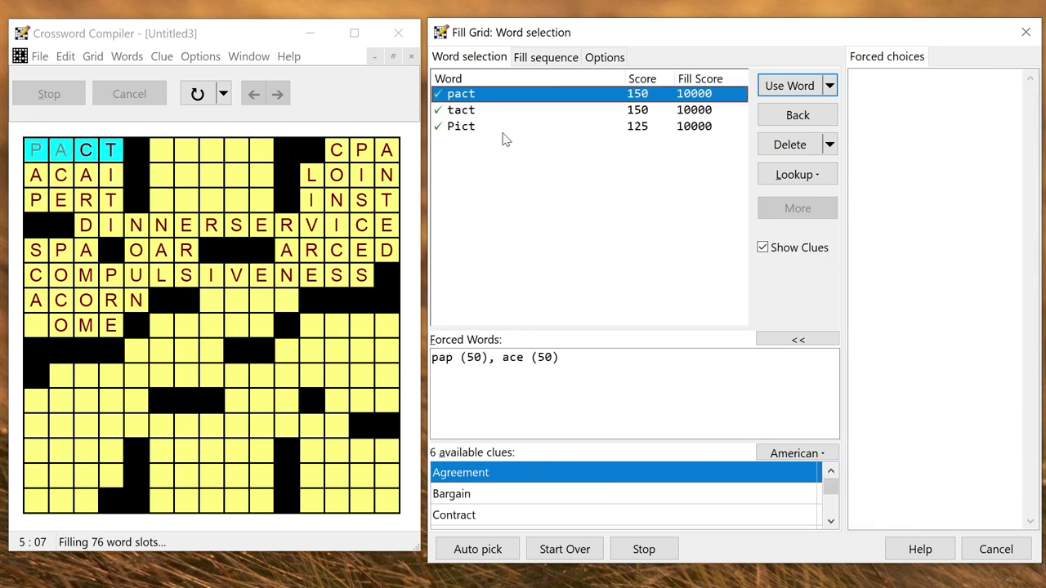
pyautogui.doubleClick(490, 111)
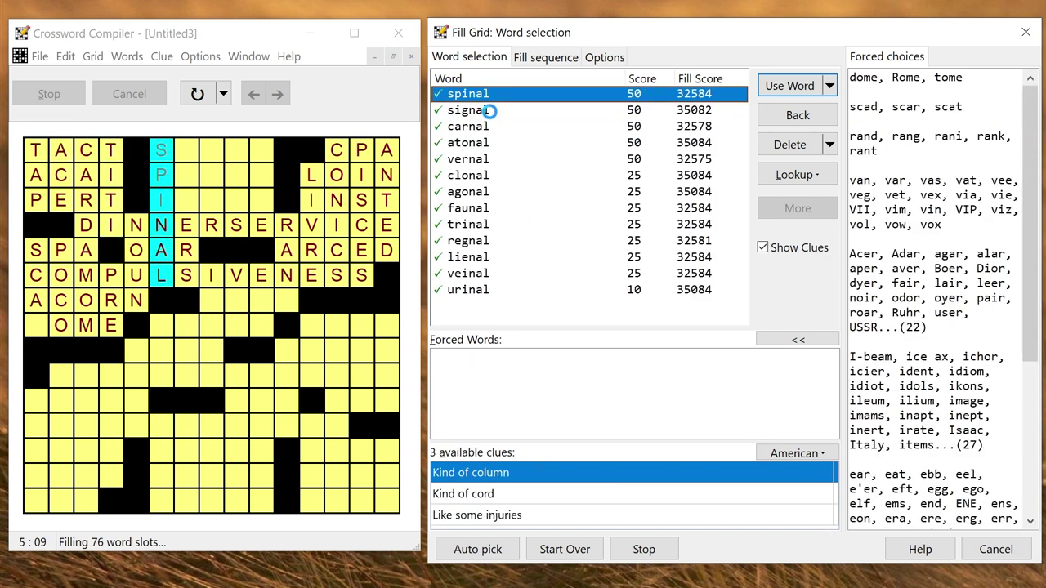
pyautogui.doubleClick(483, 144)
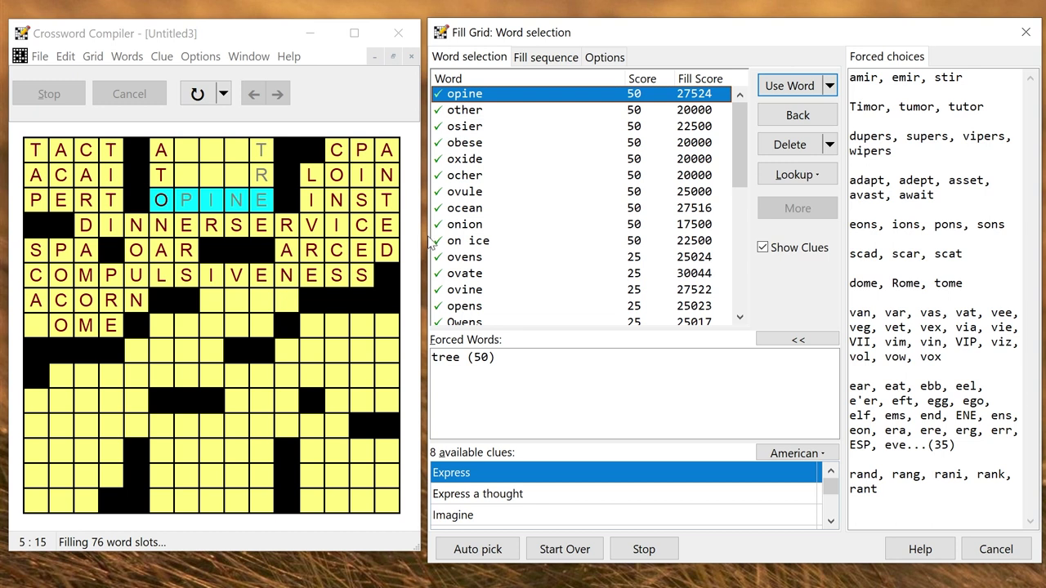
pyautogui.doubleClick(465, 160)
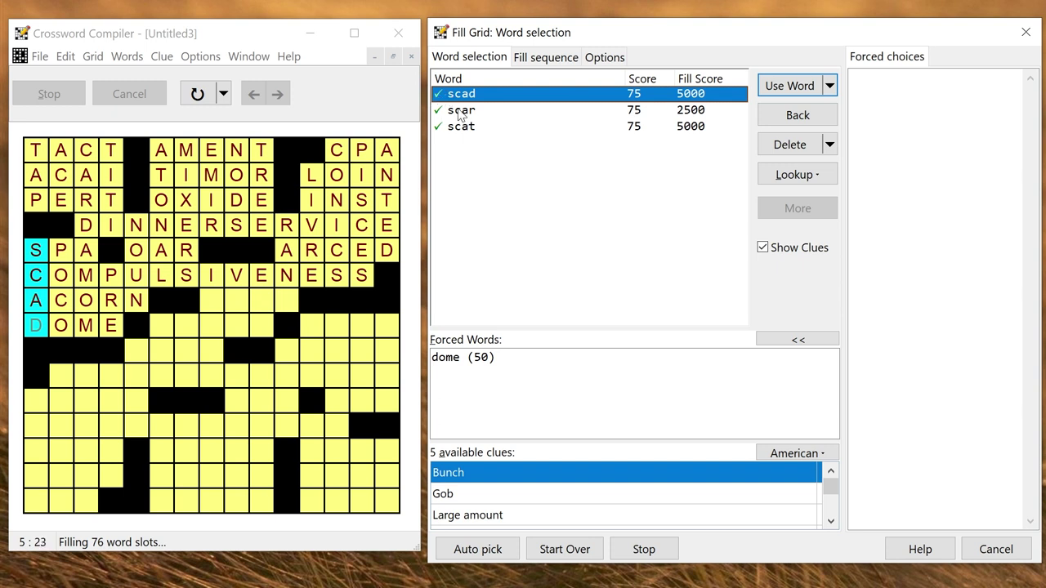
pyautogui.click(461, 111)
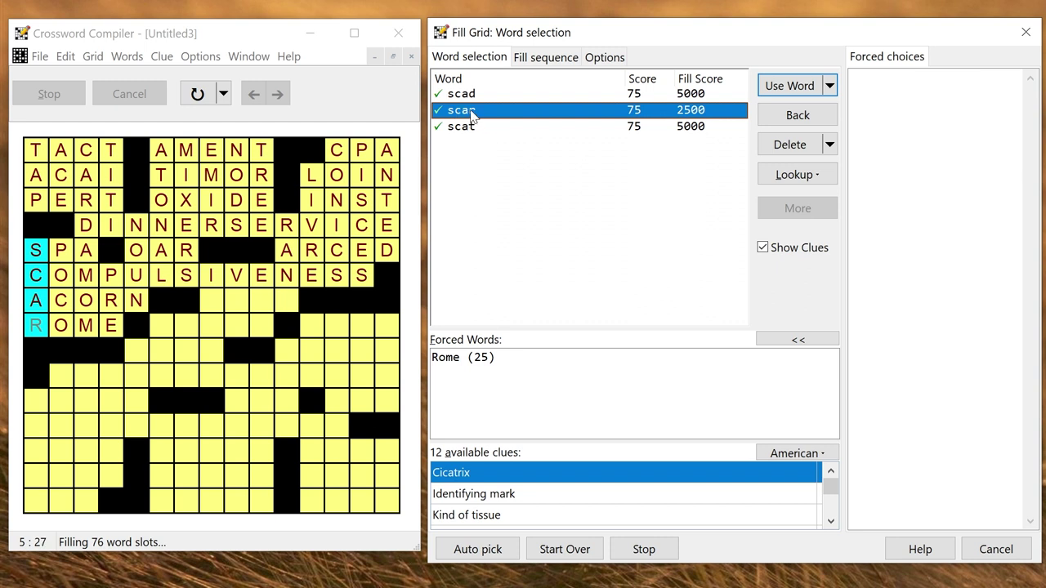
pyautogui.doubleClick(471, 115)
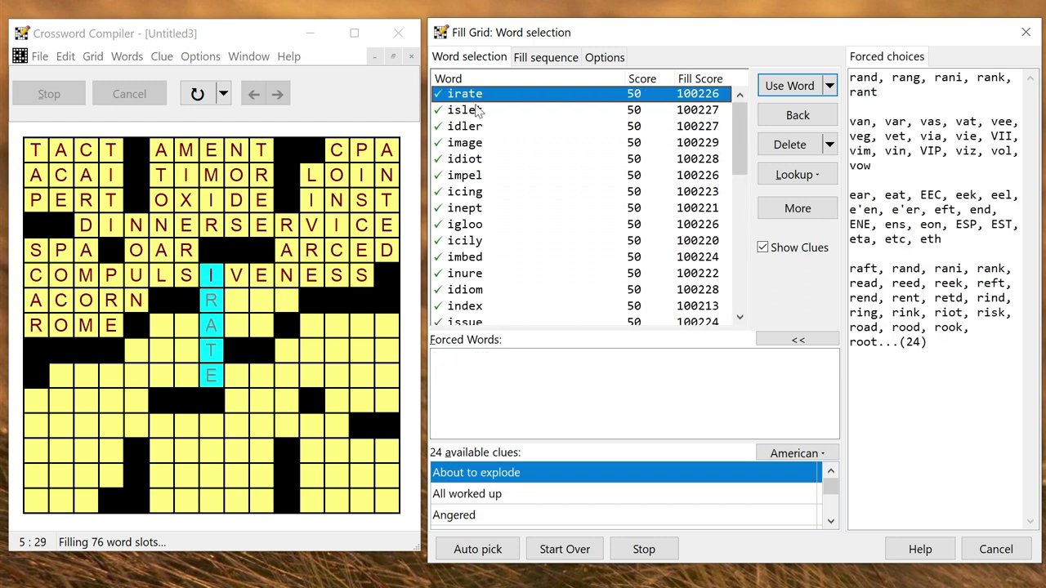
# Preview self-controlled and short-circuited for the 14-letter across slot in the tenth row, and fill it with safe-deposit box
pyautogui.click(140, 386)
pyautogui.click(138, 377)
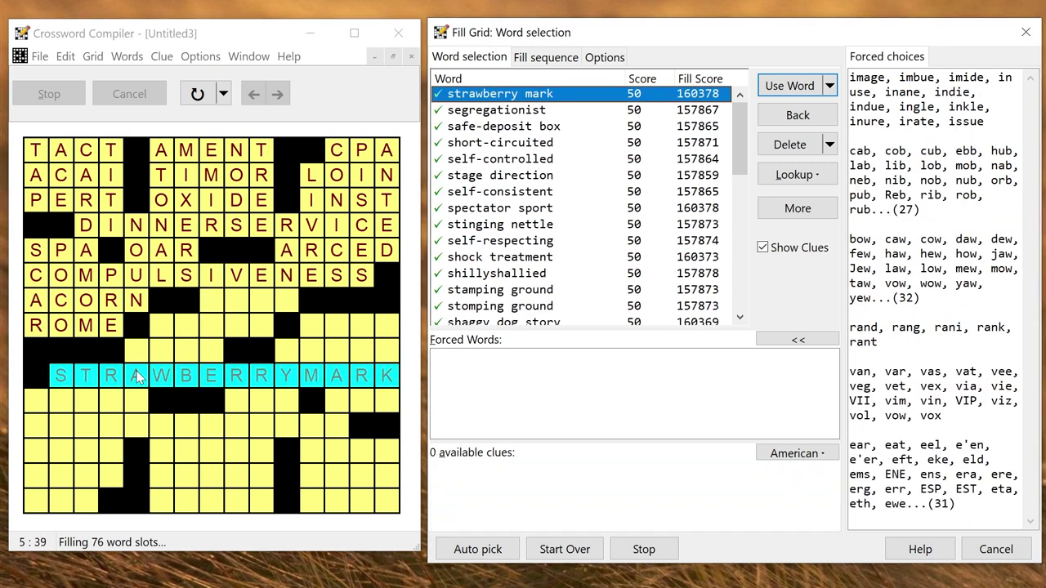
pyautogui.click(136, 375)
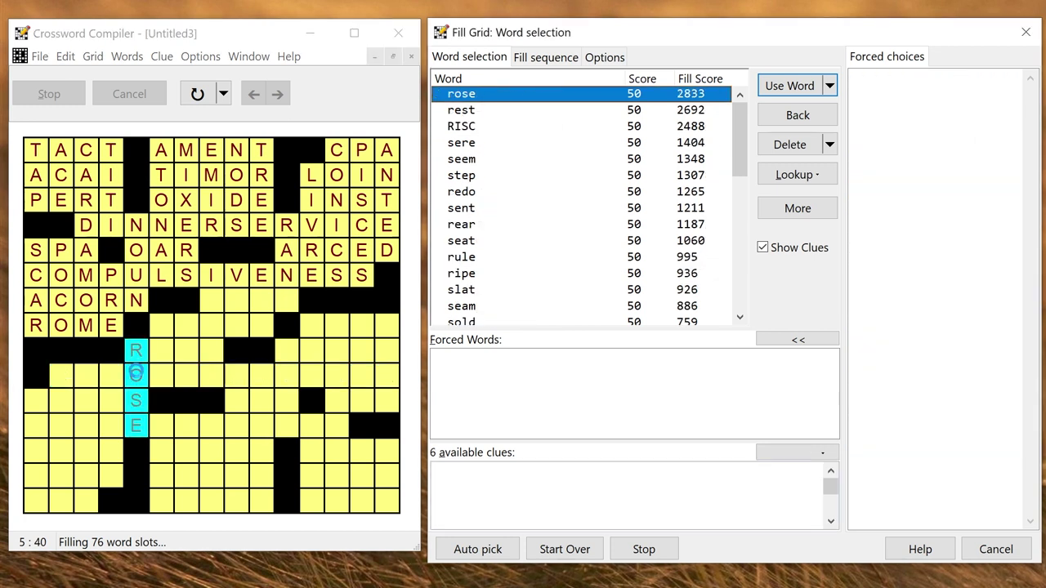
pyautogui.click(136, 377)
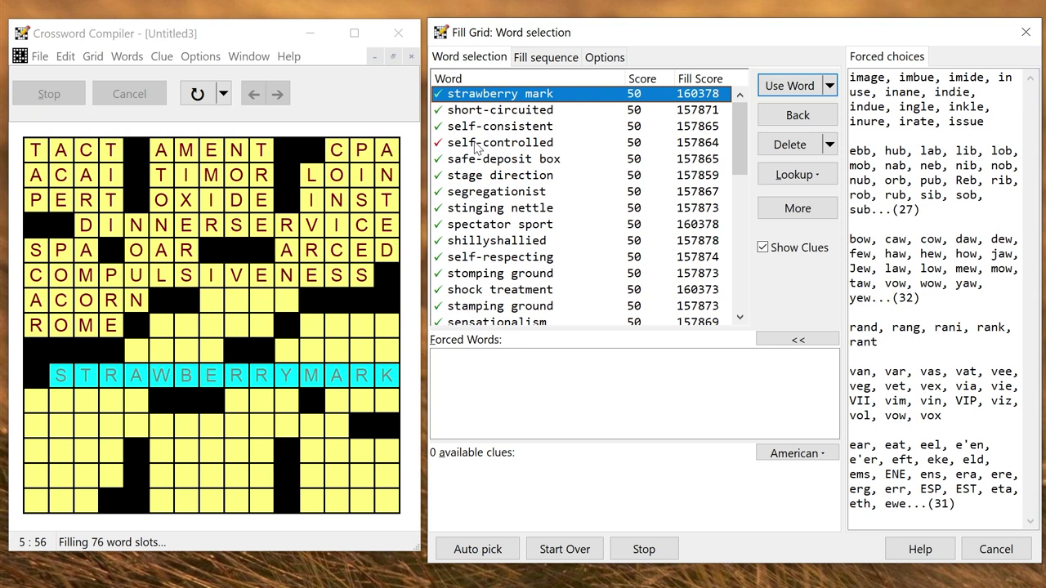
pyautogui.click(476, 146)
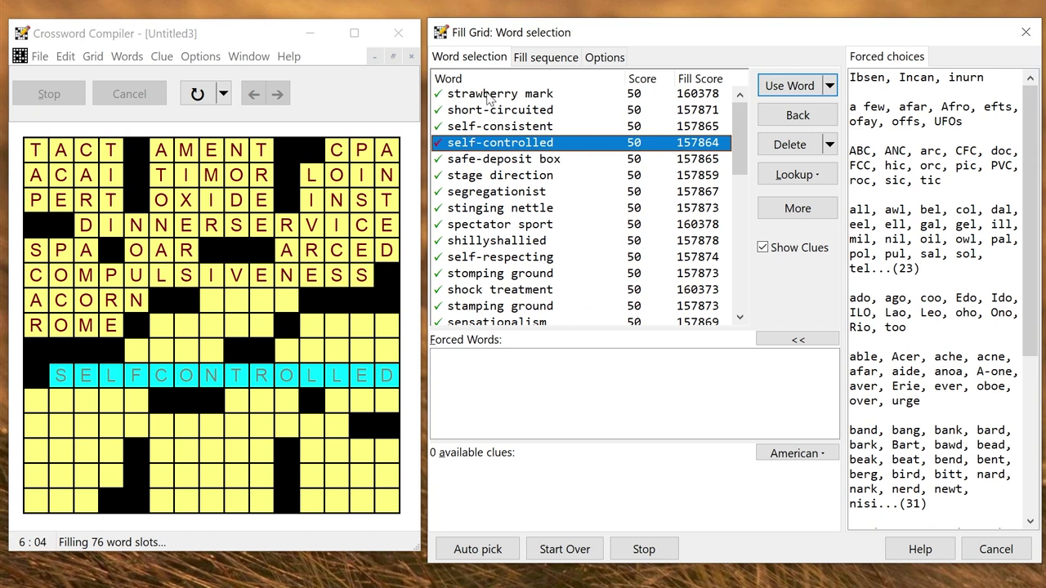
pyautogui.click(486, 110)
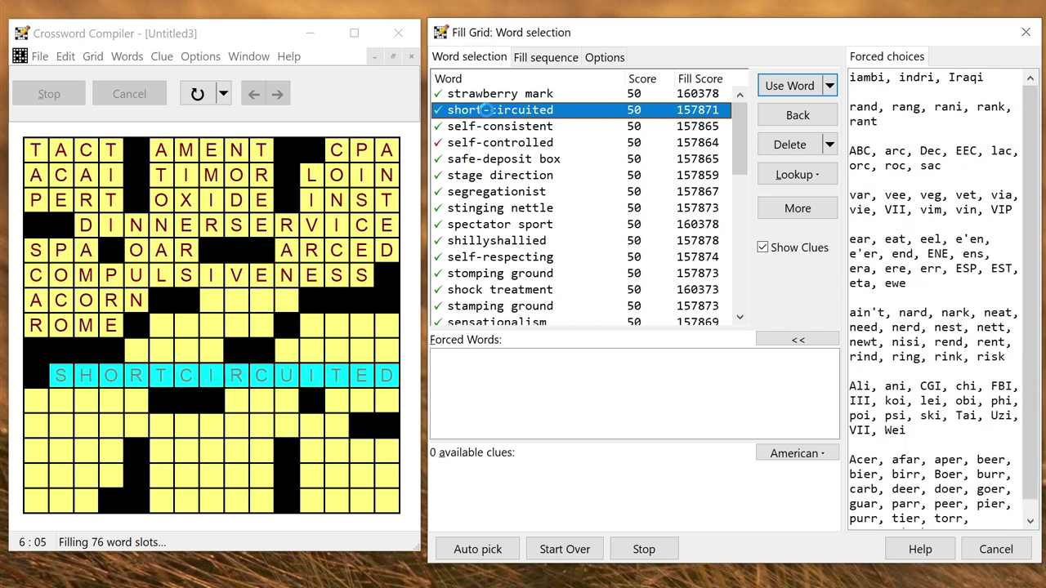
pyautogui.click(488, 158)
pyautogui.click(488, 158)
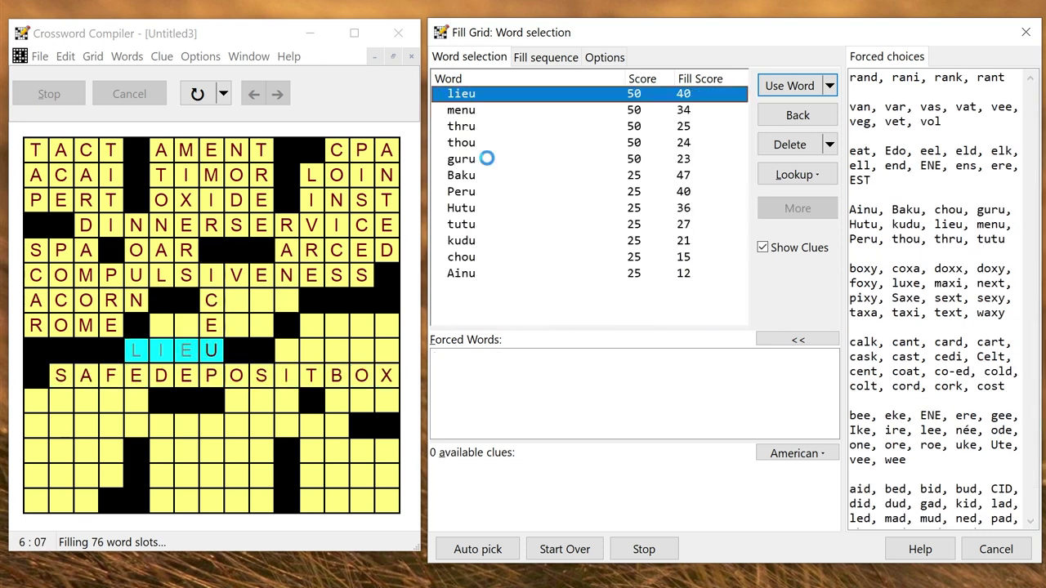
# Preview Peru and thou for the four-letter across slot in the ninth row, and auto-pick all remaining words, accepting the fill
pyautogui.click(479, 192)
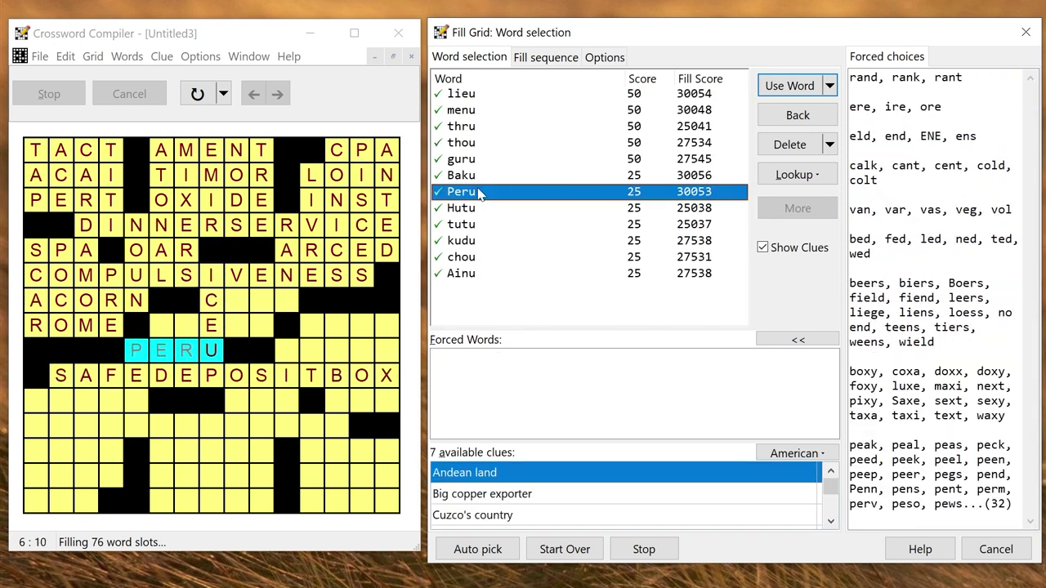
pyautogui.click(489, 144)
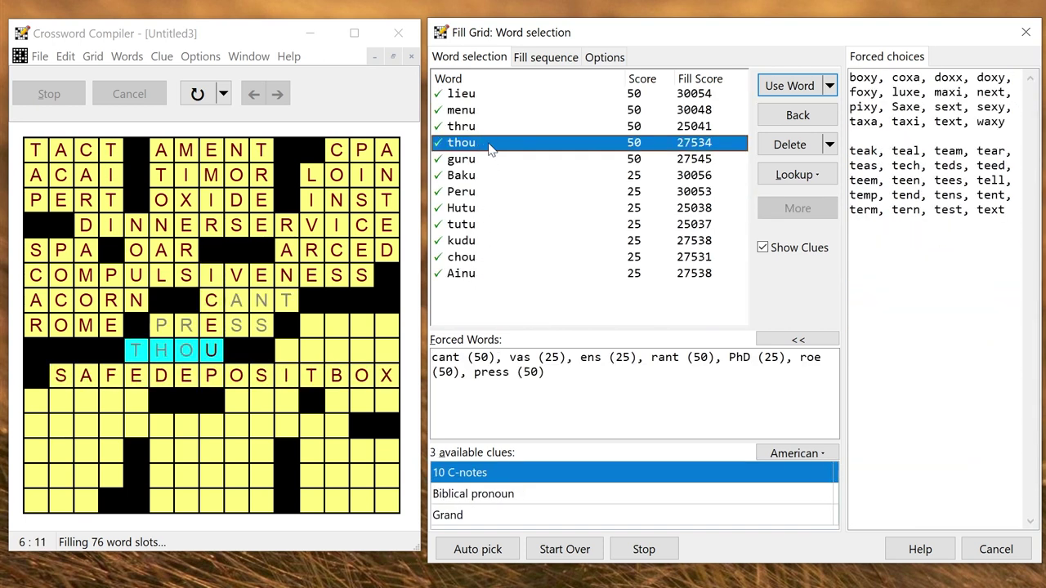
pyautogui.click(474, 550)
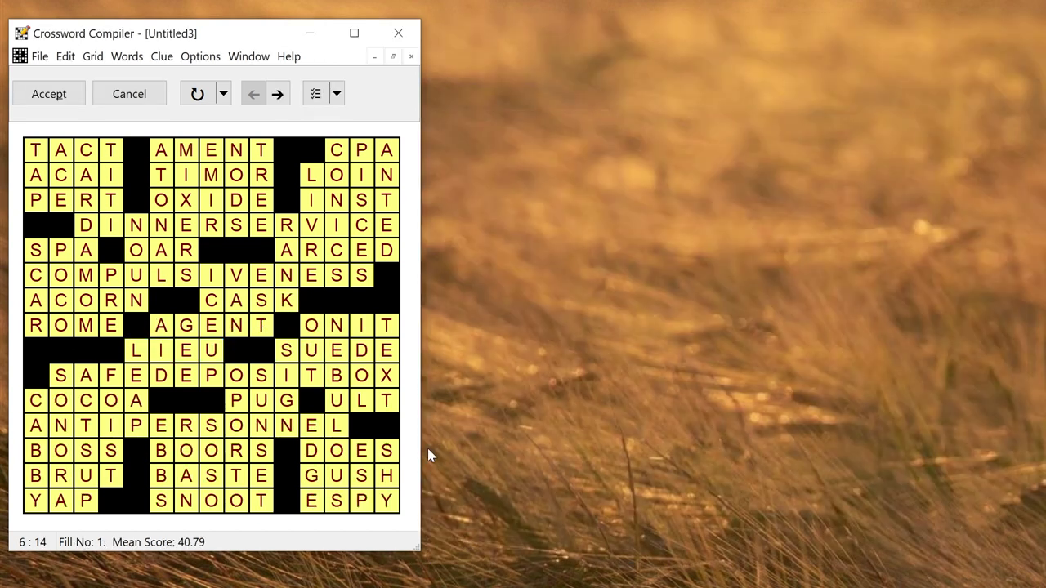
pyautogui.click(65, 102)
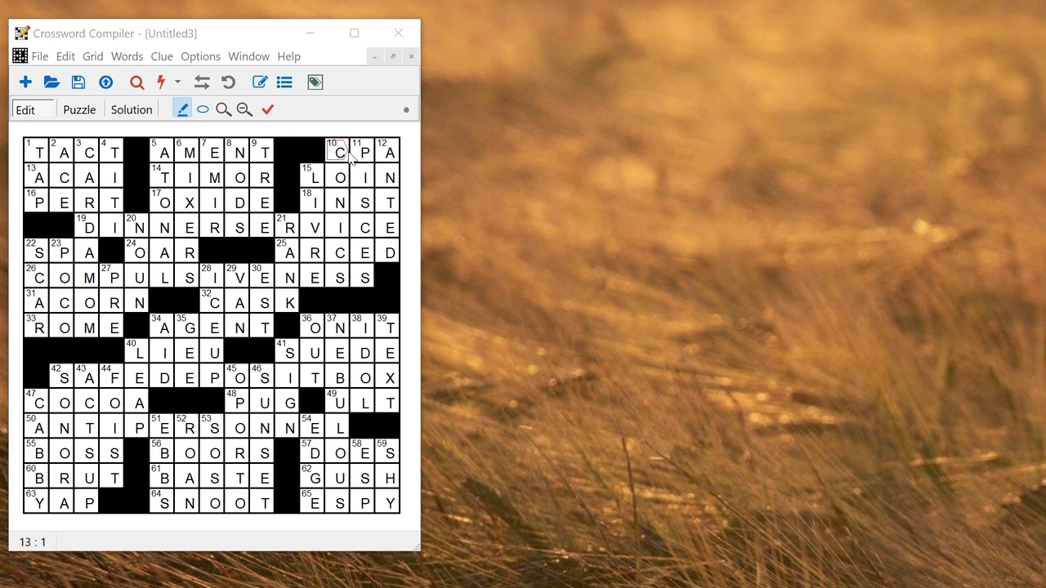
# Clear the letters of 10, 15 and 18 Across in the grid's upper-right corner and the last four squares of 25 Across
pyautogui.moveTo(345, 154); pyautogui.dragTo(317, 202)
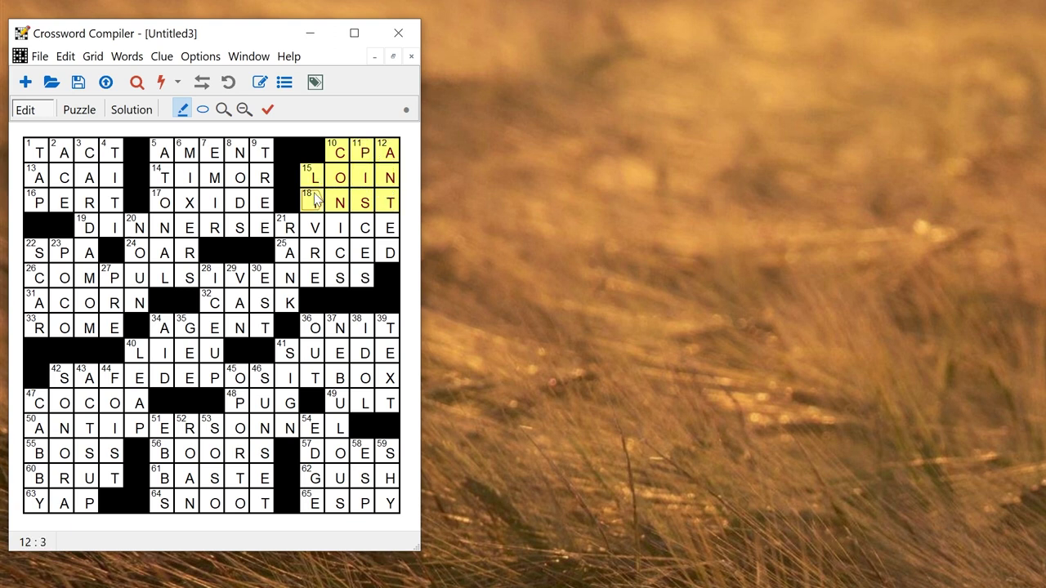
pyautogui.moveTo(318, 256); pyautogui.dragTo(384, 256)
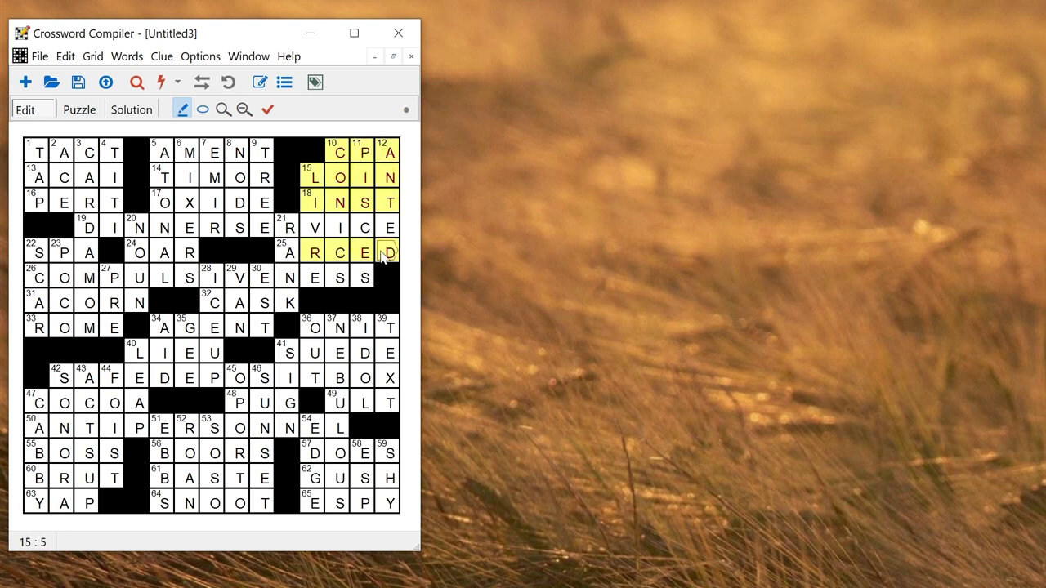
pyautogui.press('Delete')
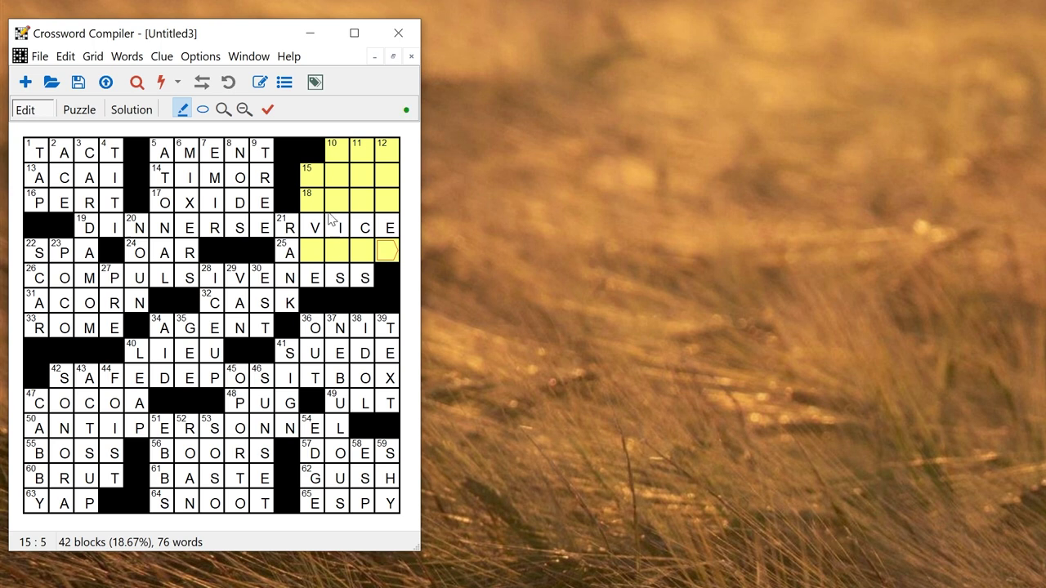
pyautogui.click(313, 175)
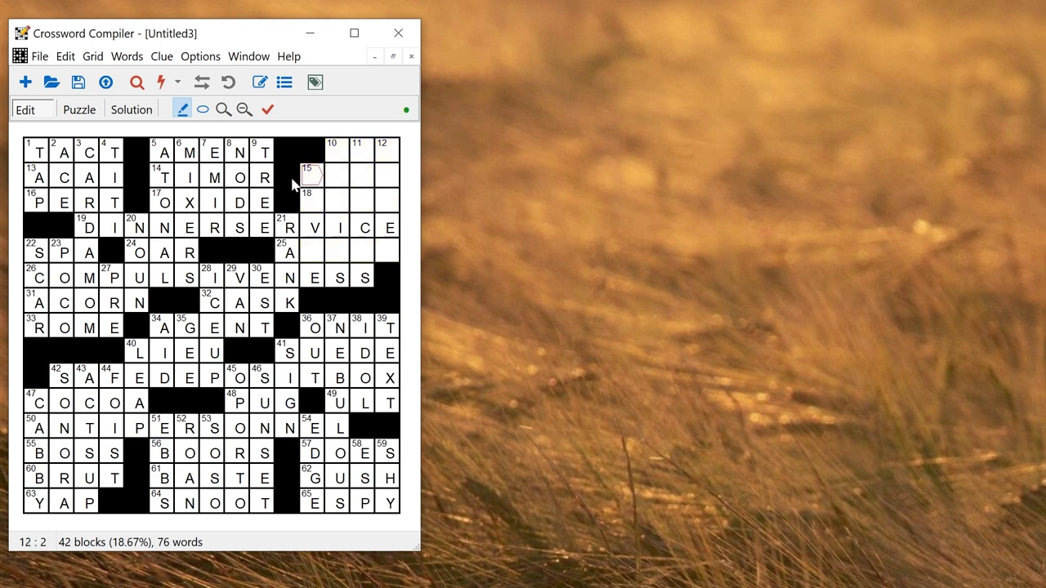
# Autofill the cleared squares and generate the 10 best scoring fills with non-stop filling
pyautogui.click(179, 84)
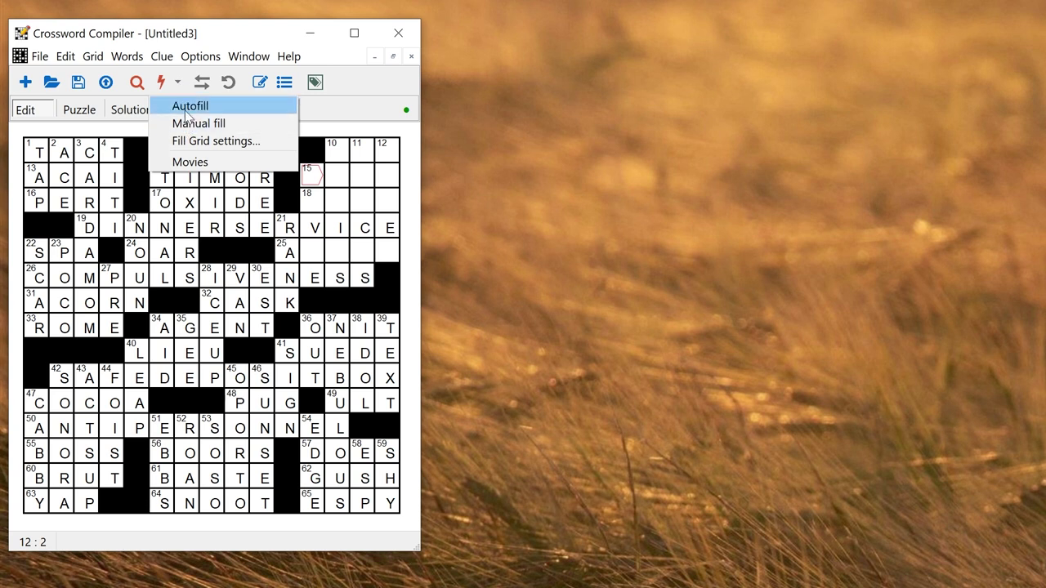
pyautogui.click(187, 108)
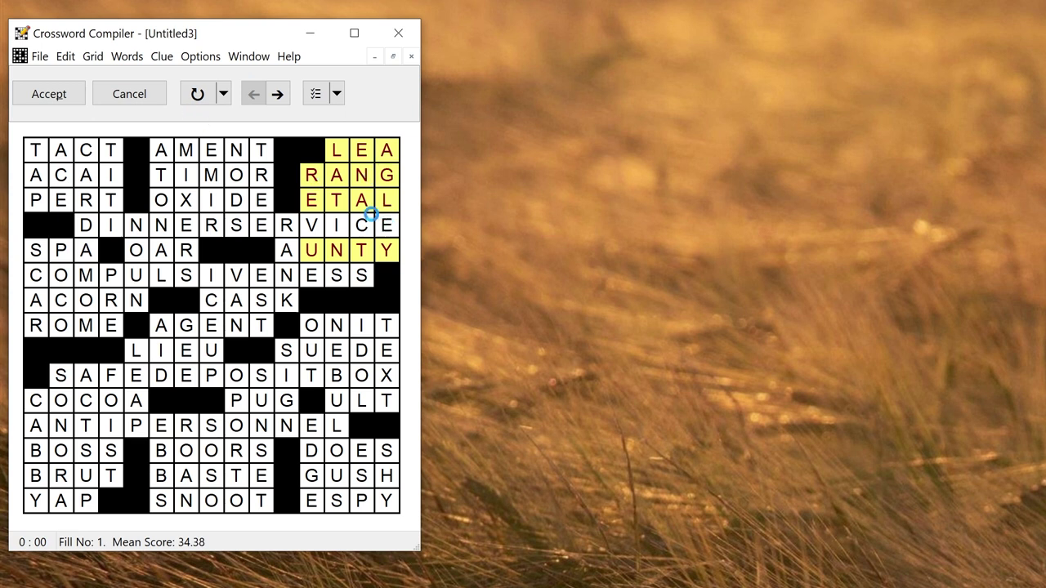
pyautogui.click(278, 95)
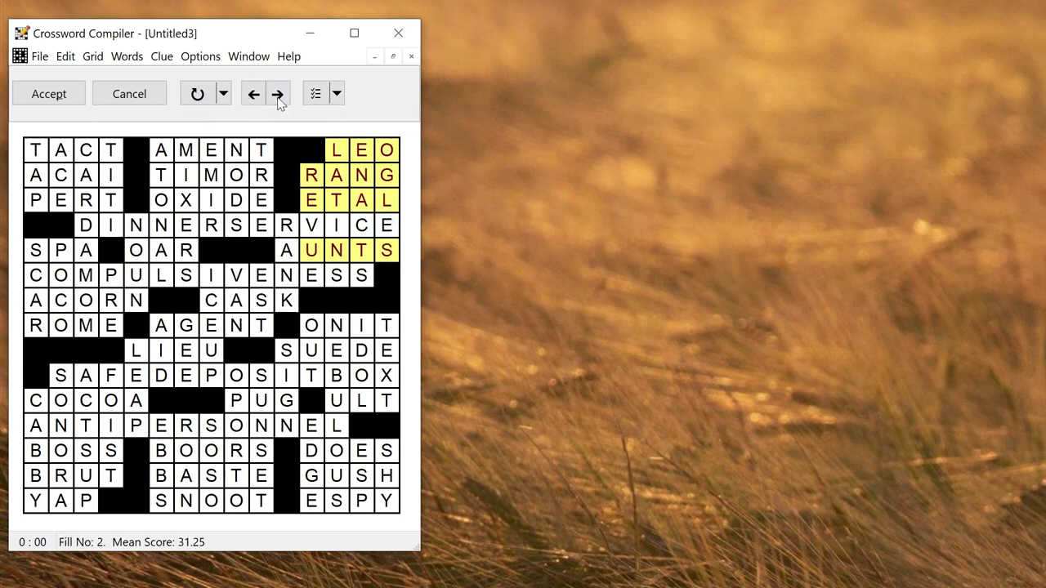
pyautogui.click(223, 95)
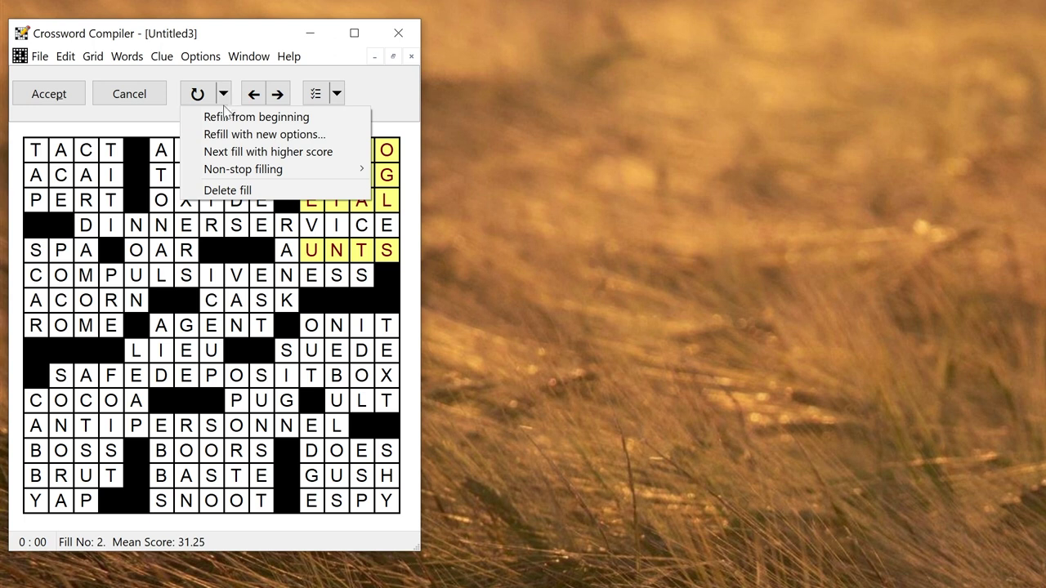
pyautogui.moveTo(237, 170)
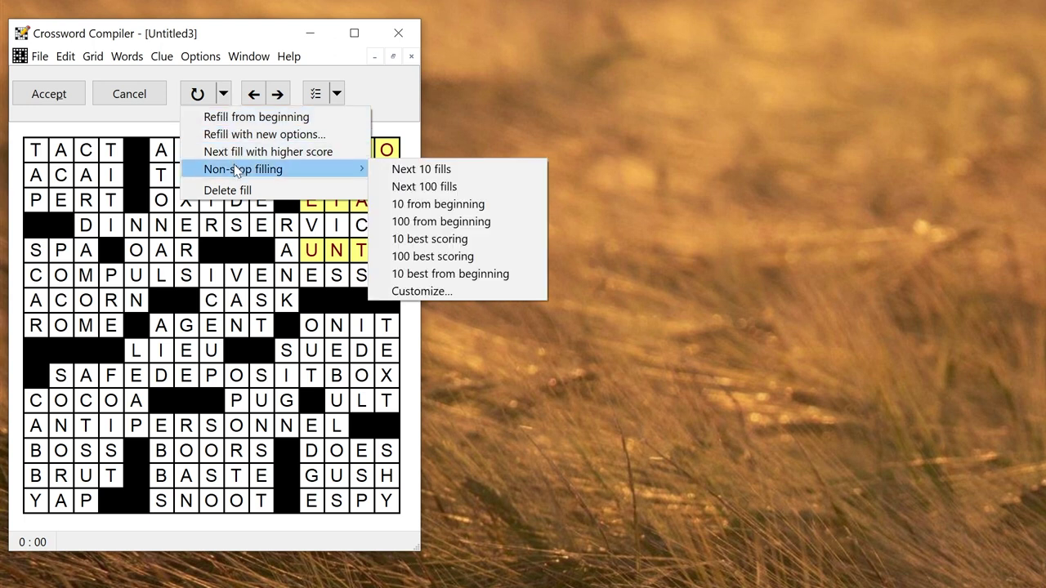
pyautogui.click(442, 240)
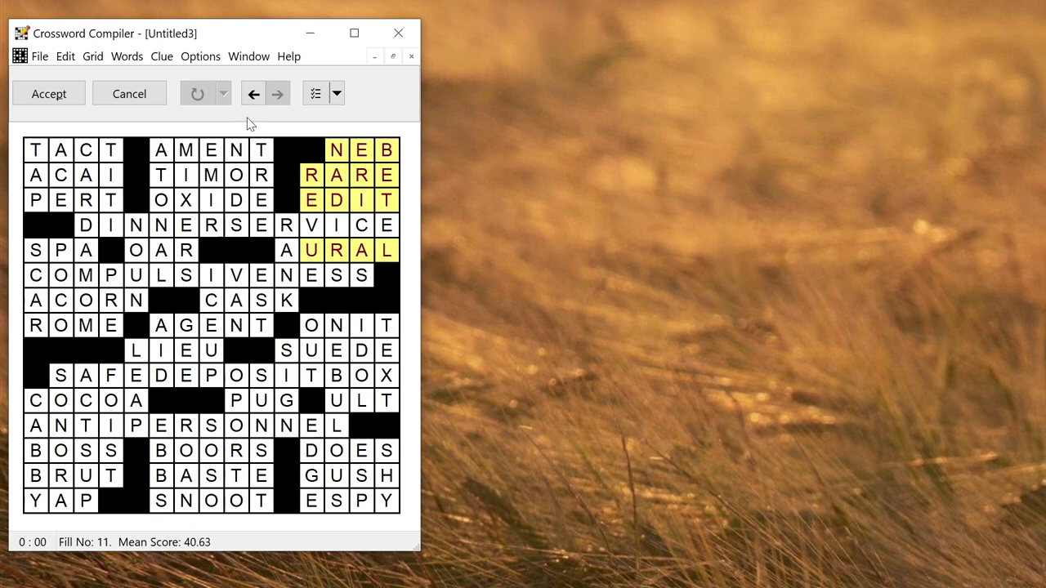
# Browse the generated fills and accept the one with RNA, MAID, OPED and AIDER in the upper-right corner
pyautogui.click(253, 95)
pyautogui.click(254, 94)
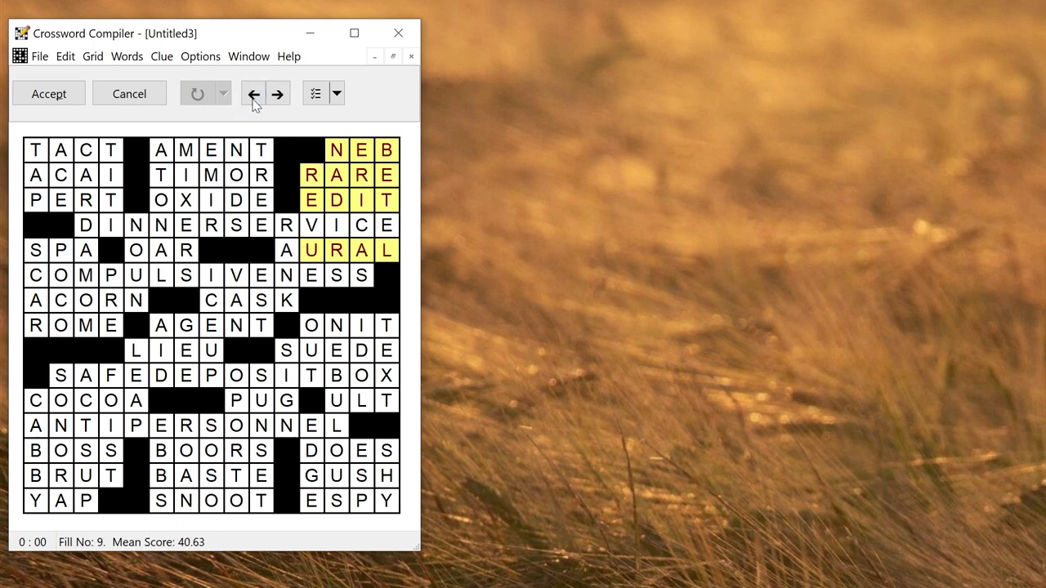
pyautogui.click(252, 95)
pyautogui.click(253, 97)
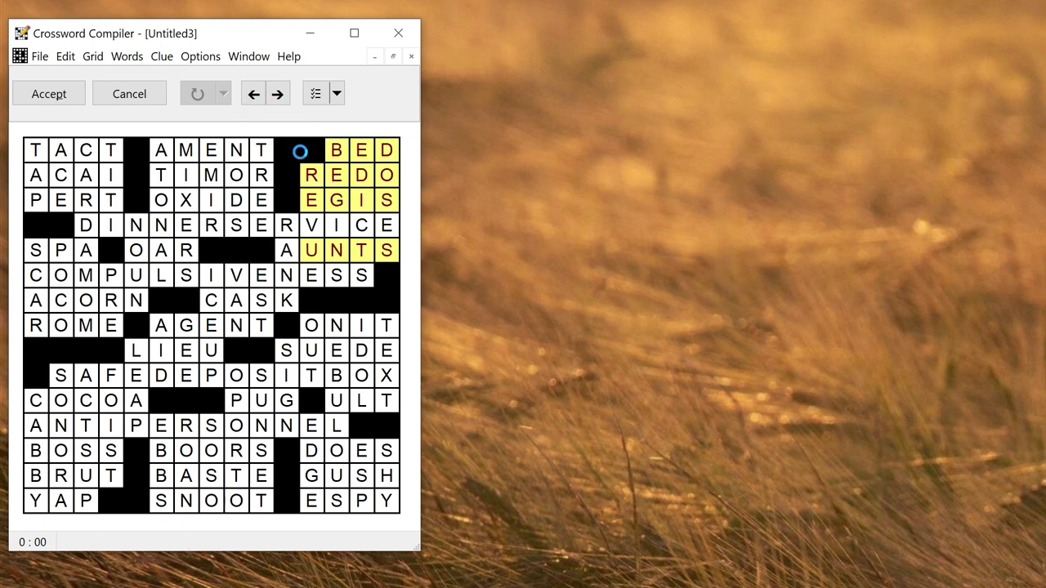
pyautogui.click(253, 95)
pyautogui.click(278, 95)
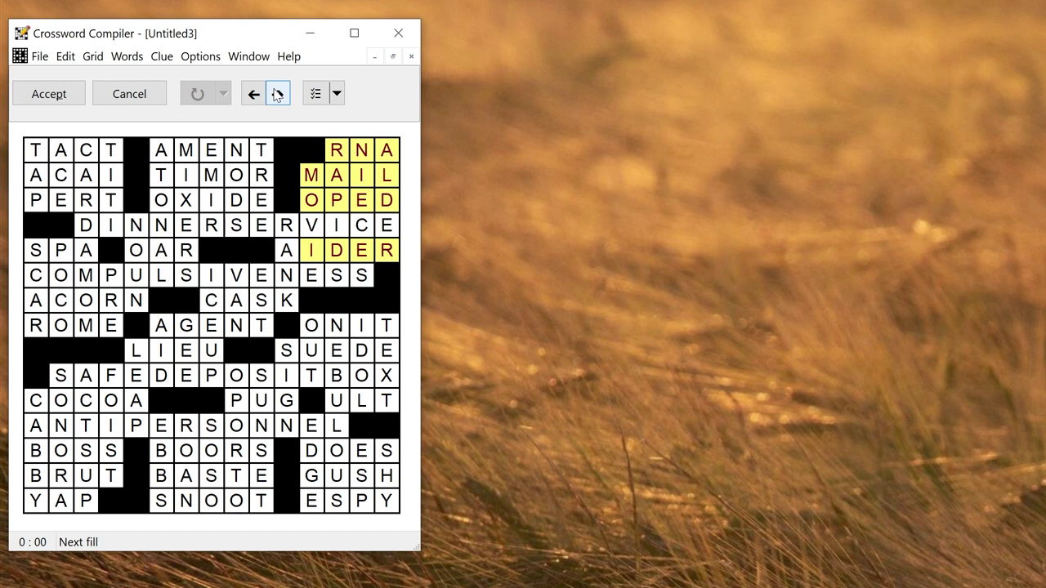
pyautogui.click(277, 94)
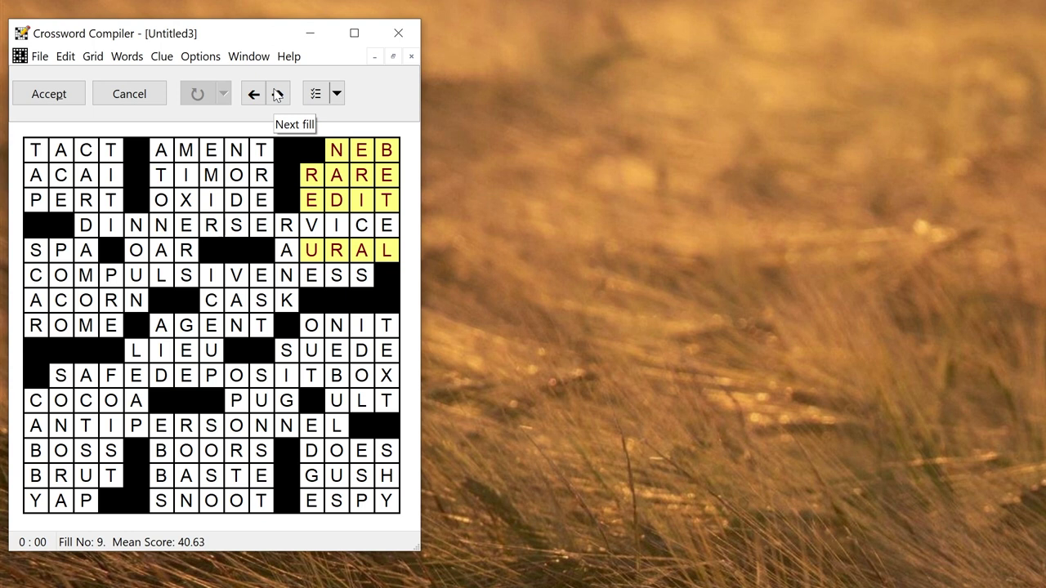
pyautogui.click(278, 95)
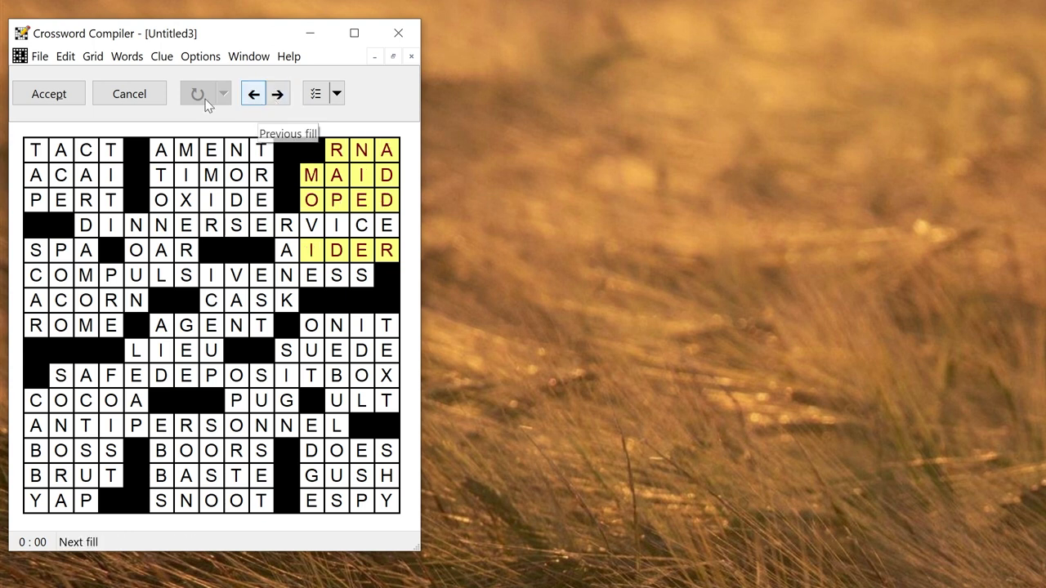
pyautogui.click(50, 95)
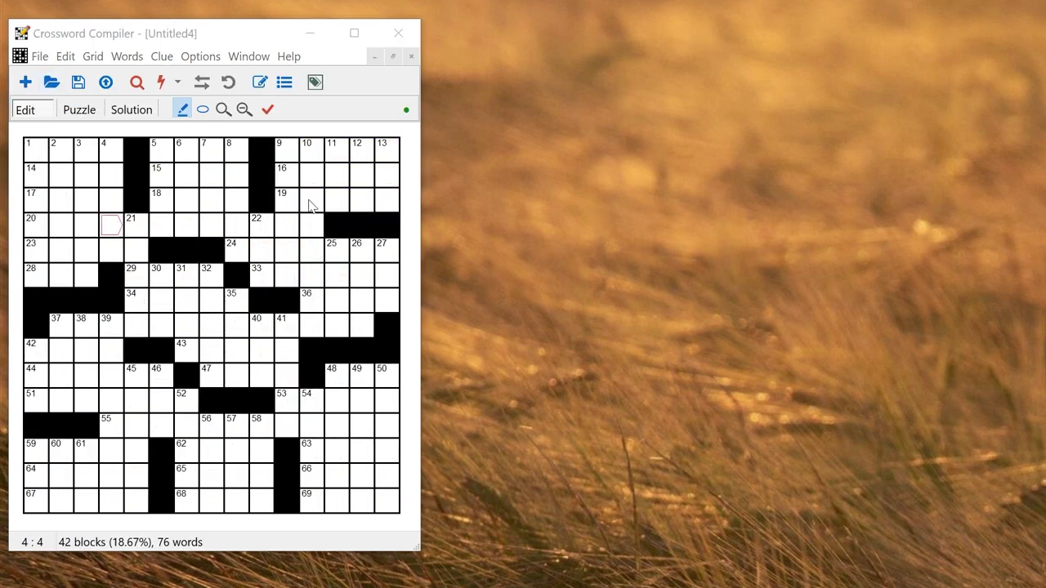
# Set cat as the content of two squares in the empty grid: row 4, column 4 and row 12, column 12
pyautogui.click(113, 233)
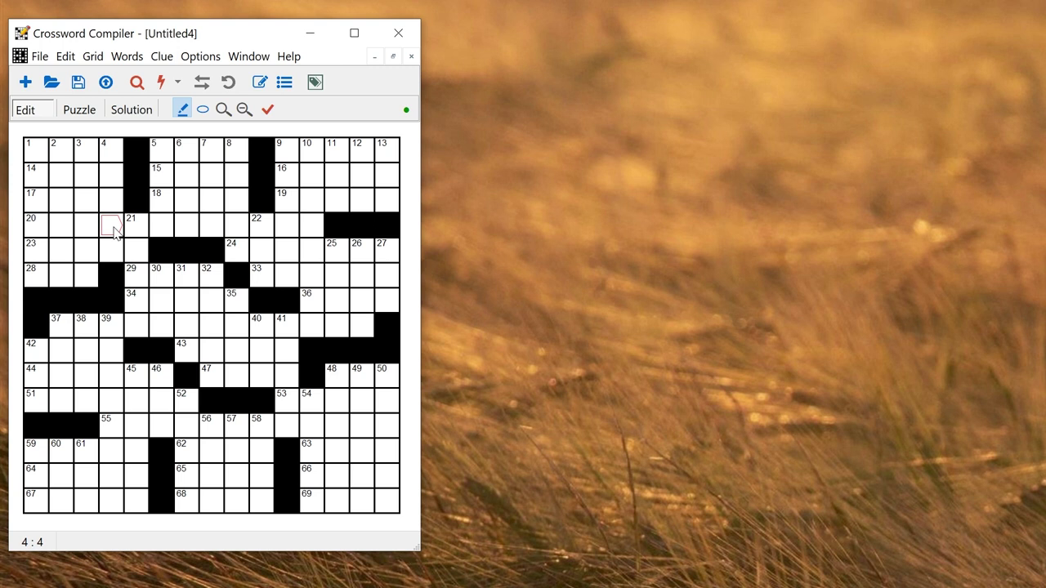
pyautogui.click(317, 434)
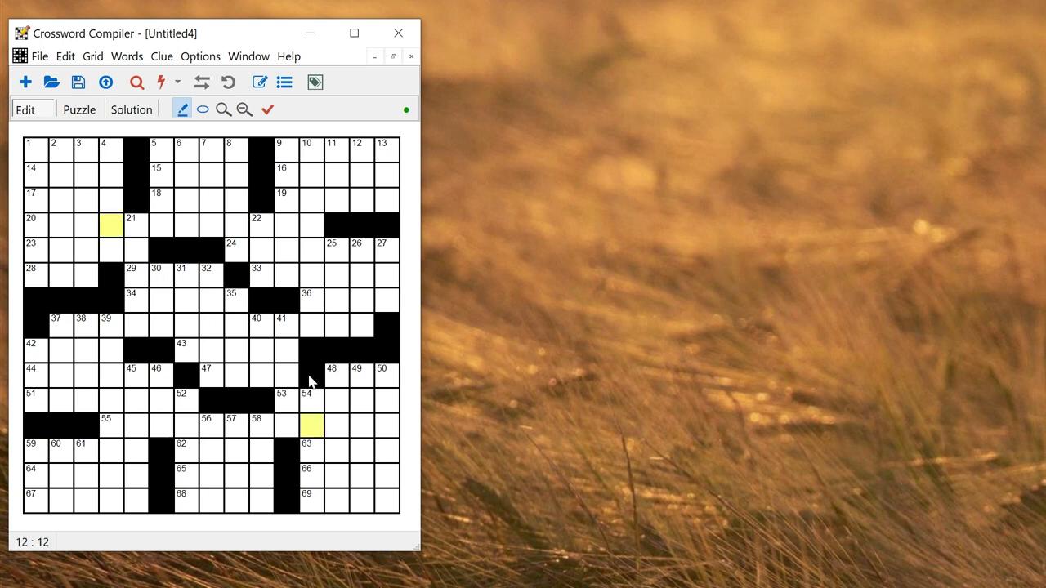
pyautogui.click(322, 85)
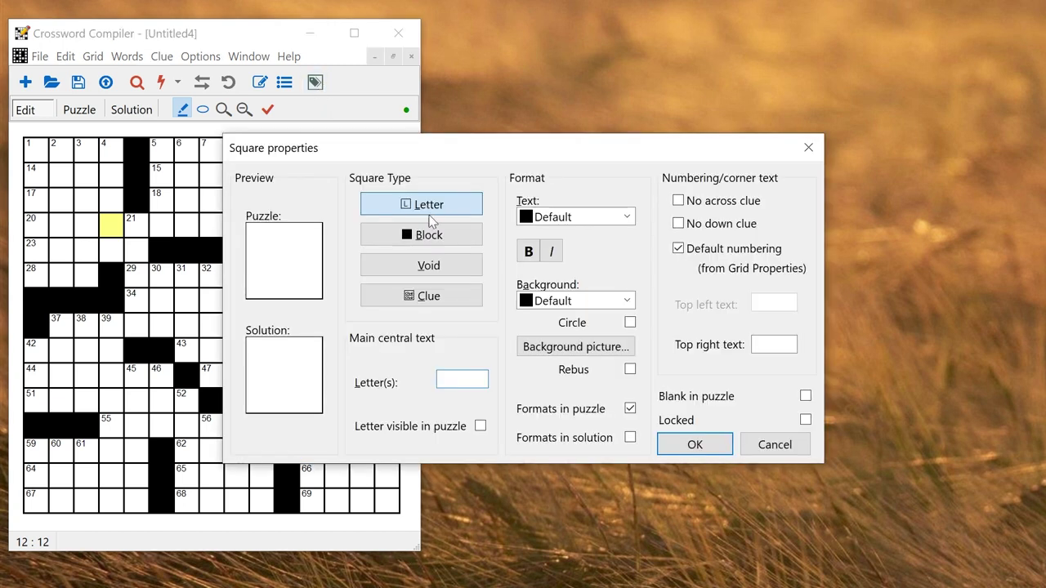
pyautogui.write('cat')
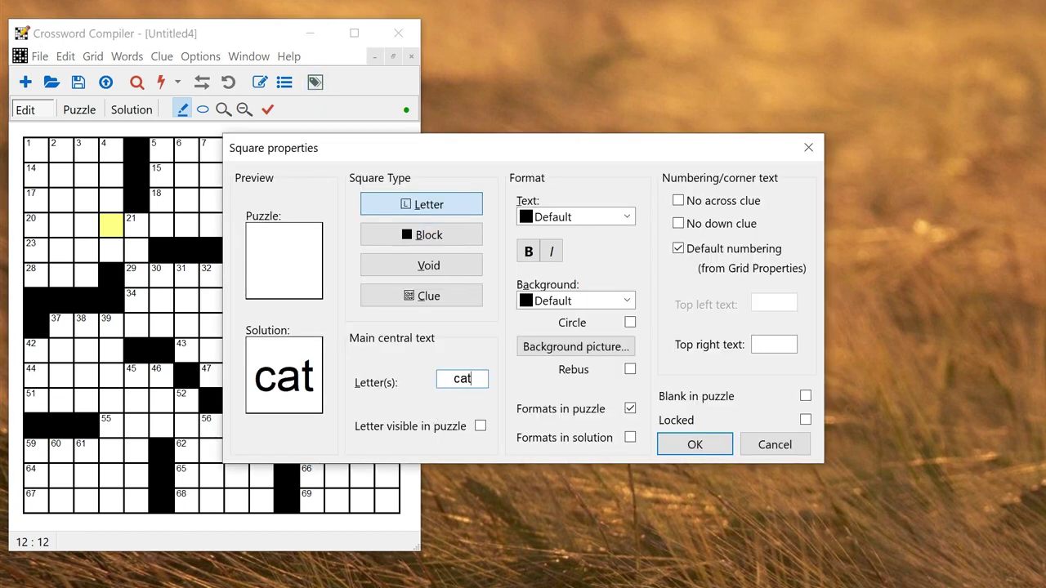
pyautogui.click(691, 448)
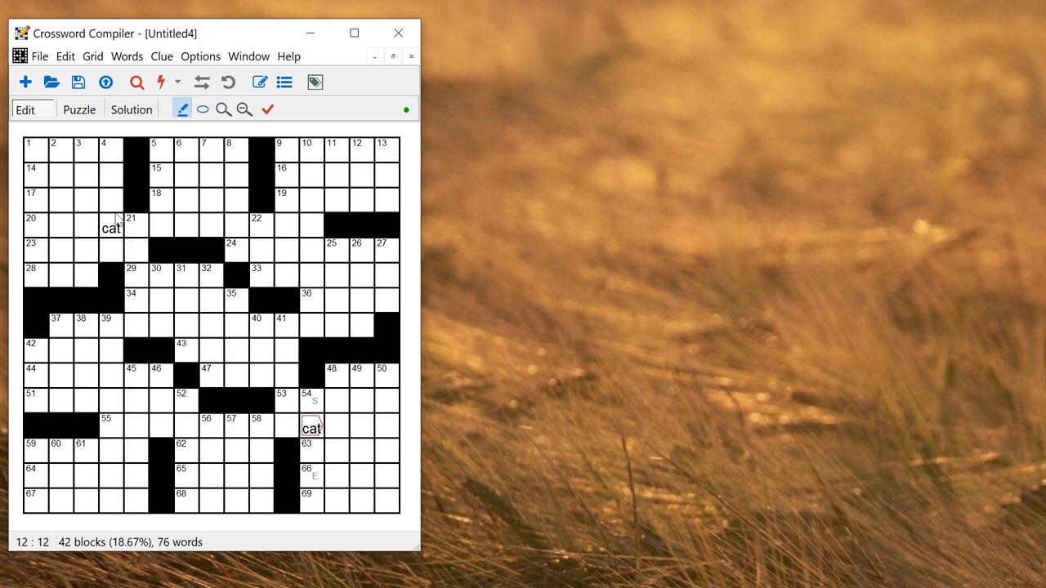
# Try autofilling the whole grid around the two cat squares, and discard the suggested fill
pyautogui.click(91, 202)
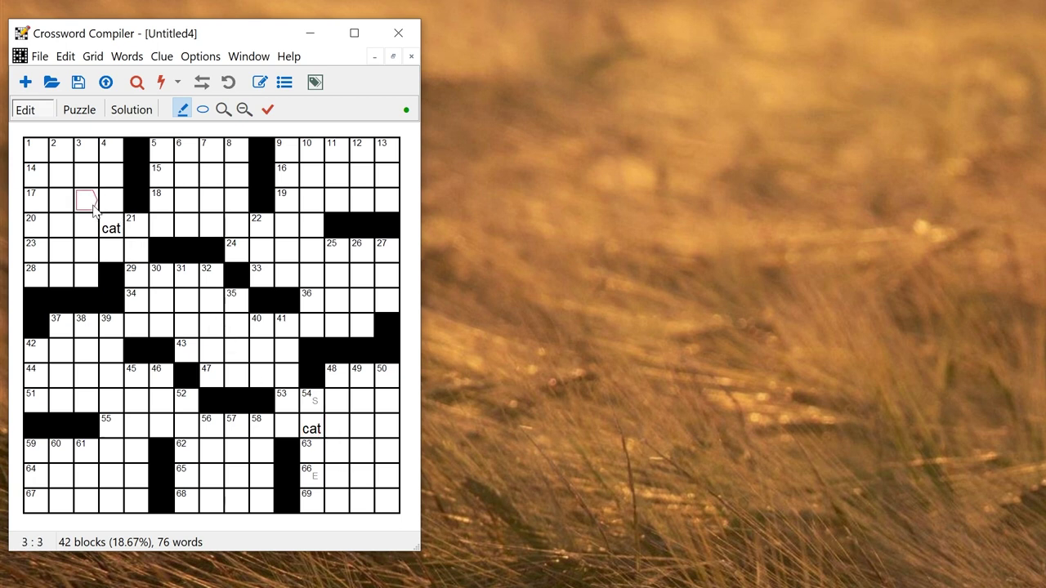
pyautogui.click(178, 83)
pyautogui.click(186, 105)
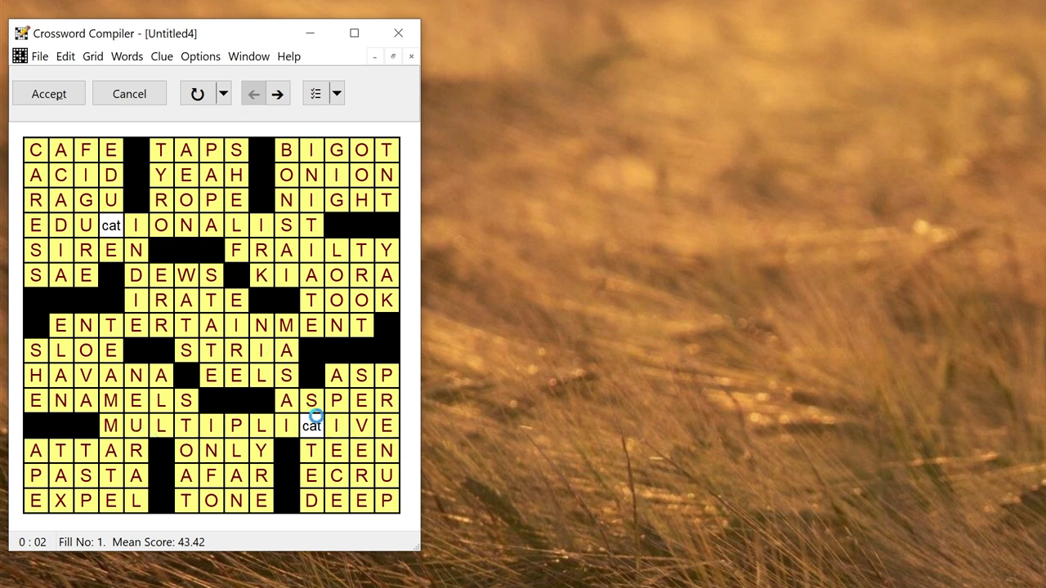
pyautogui.click(137, 97)
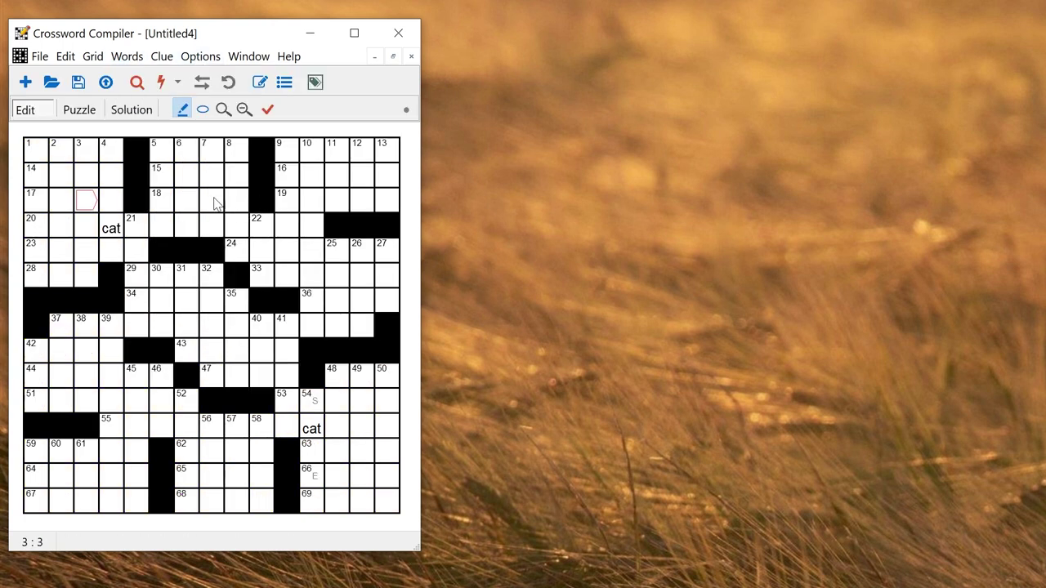
# Examine the special grid filling settings for rebus letters and letter or word substitutions
pyautogui.click(178, 83)
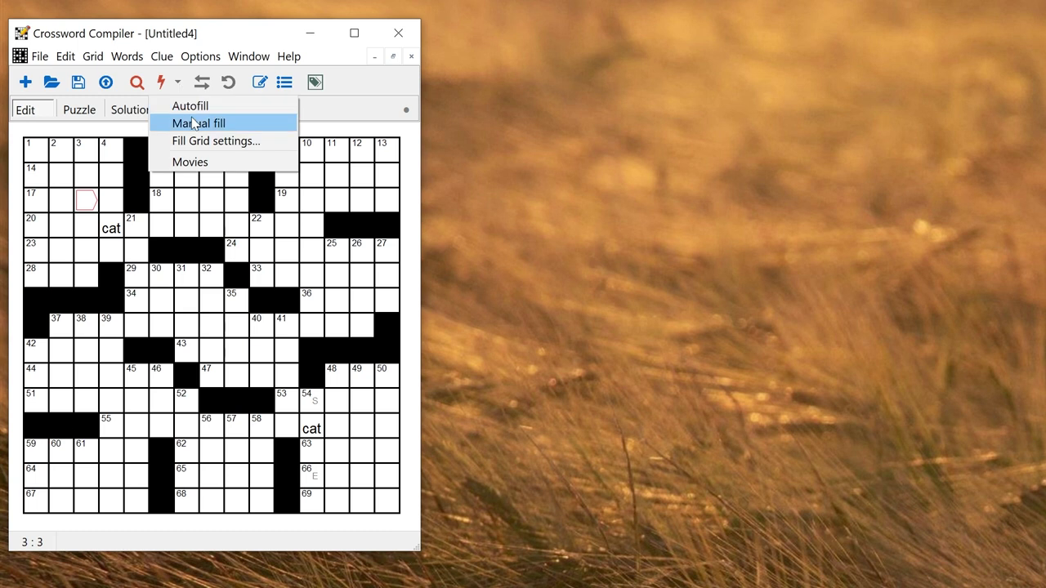
pyautogui.click(199, 140)
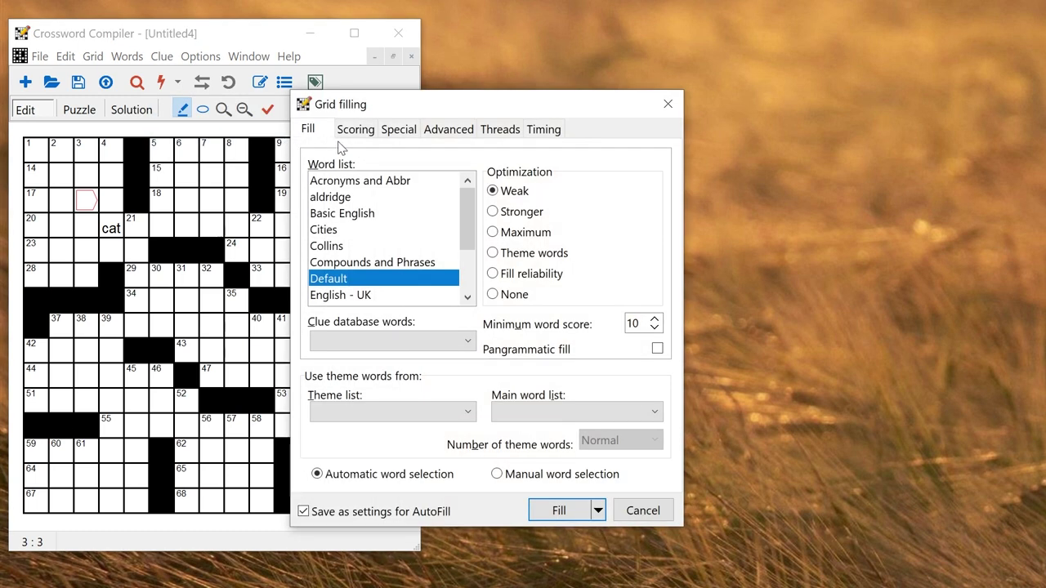
pyautogui.click(397, 133)
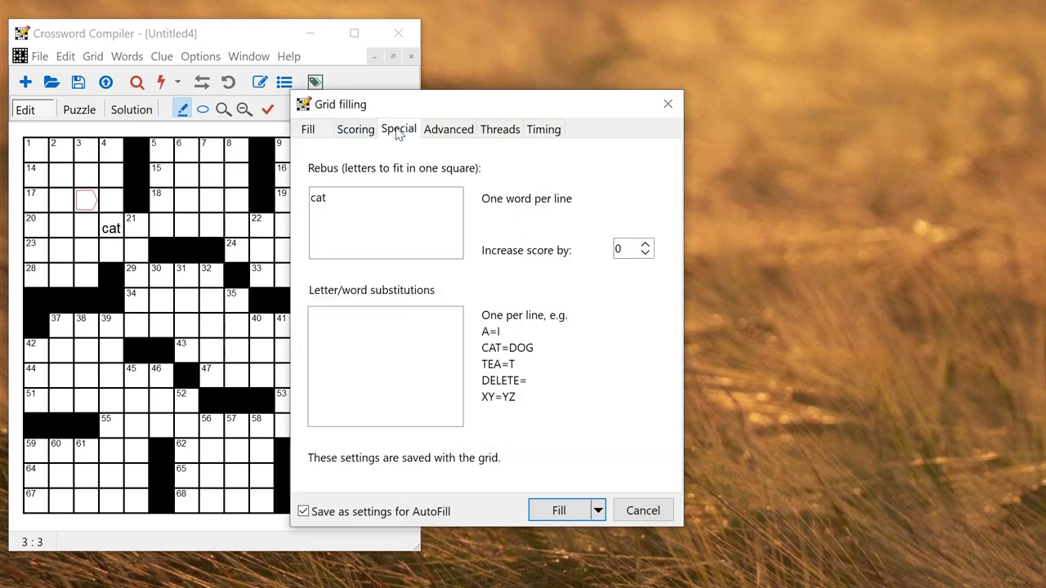
pyautogui.click(355, 202)
pyautogui.click(348, 358)
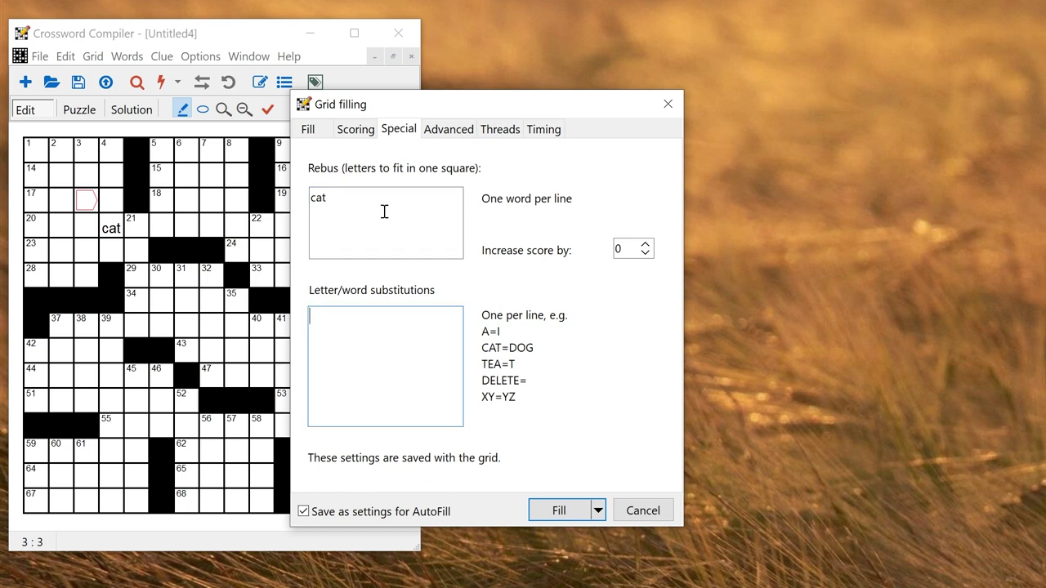
# Enable minimum scores by length ranges, enter the range 1-4, and lower its minimum score
pyautogui.click(352, 131)
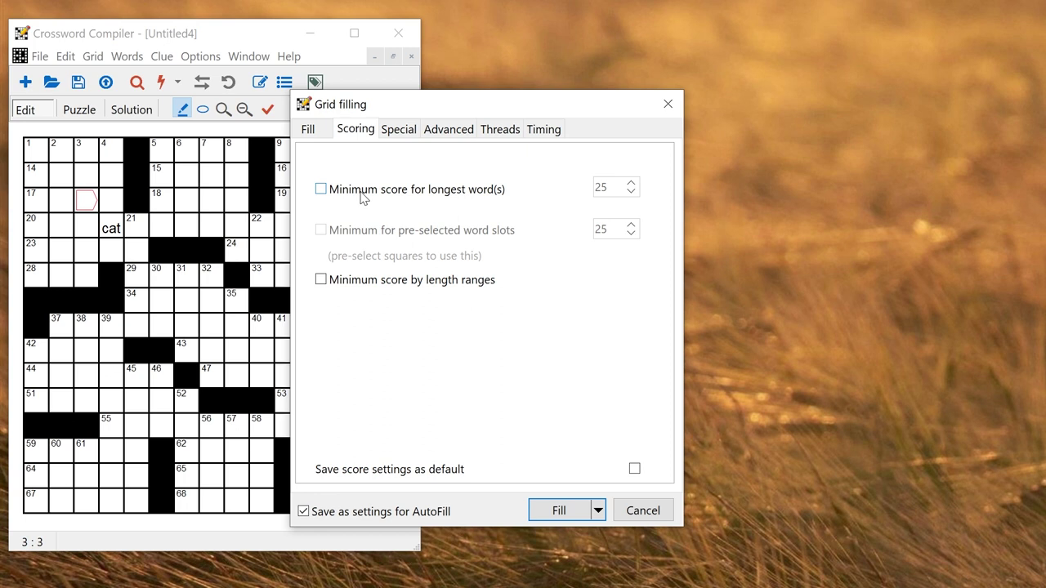
pyautogui.click(320, 279)
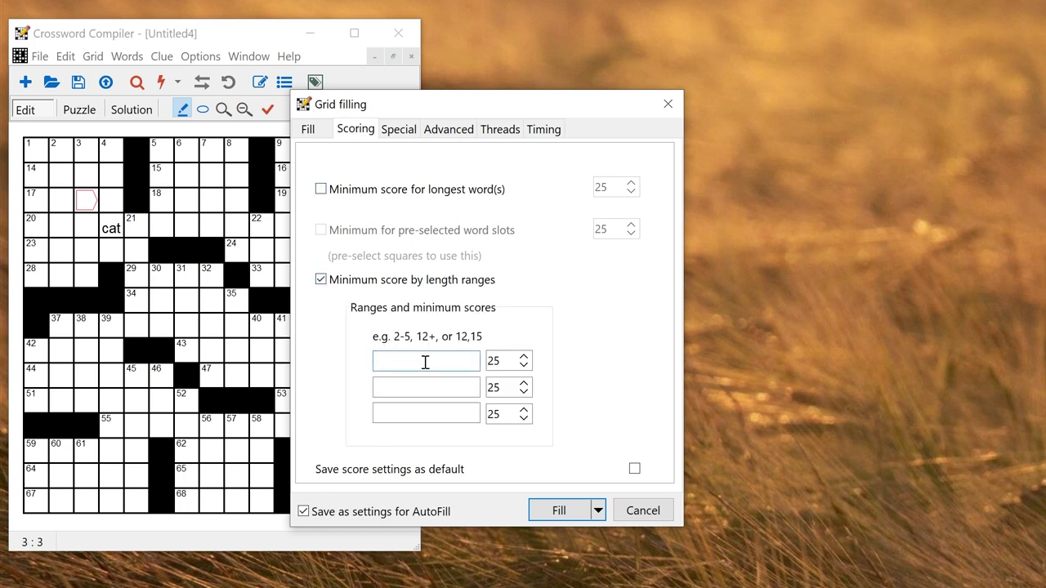
pyautogui.write('1-4')
pyautogui.click(523, 365)
pyautogui.click(524, 366)
pyautogui.click(524, 365)
# Review the advanced, multi-threading and timing options for grid filling
pyautogui.click(436, 131)
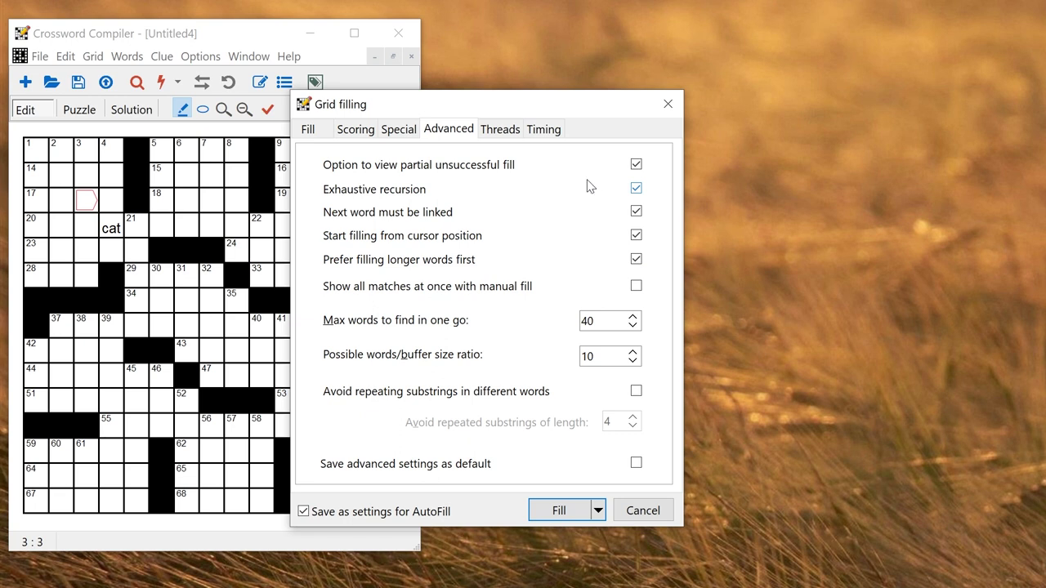
pyautogui.click(502, 131)
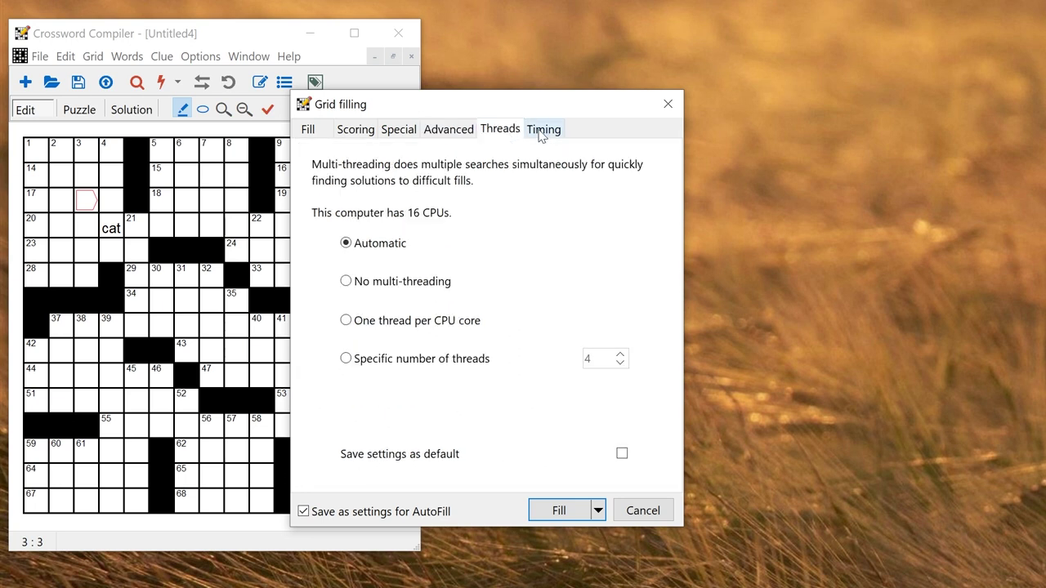
pyautogui.click(542, 133)
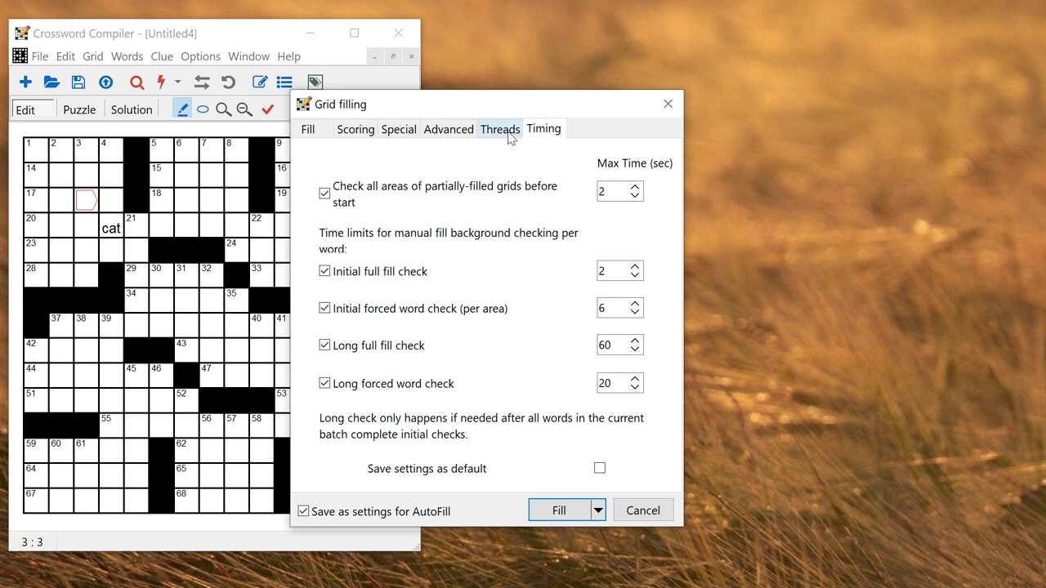
pyautogui.click(454, 130)
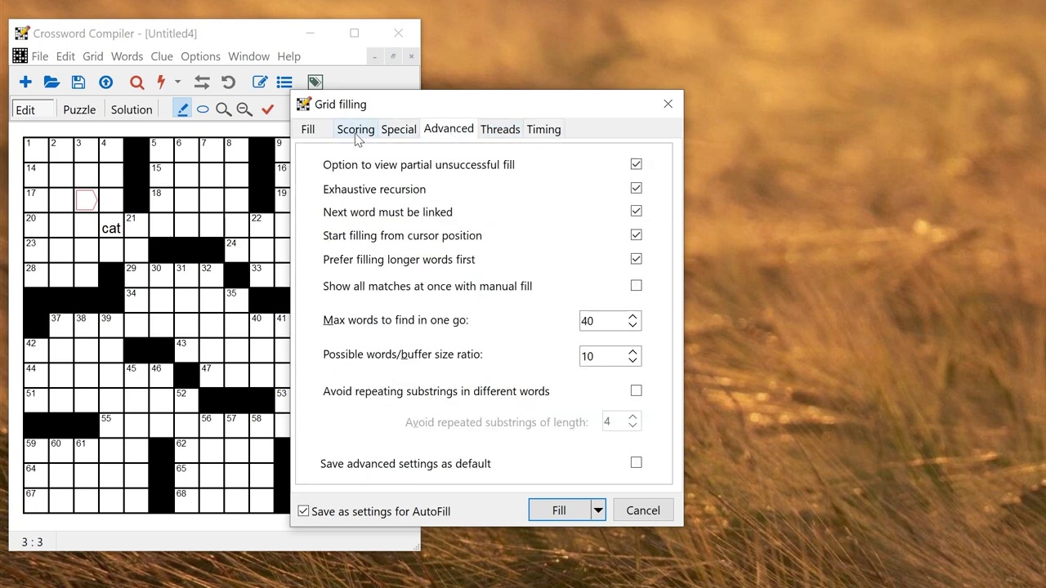
# Select the Cities word list together with the Default list for grid filling
pyautogui.click(309, 130)
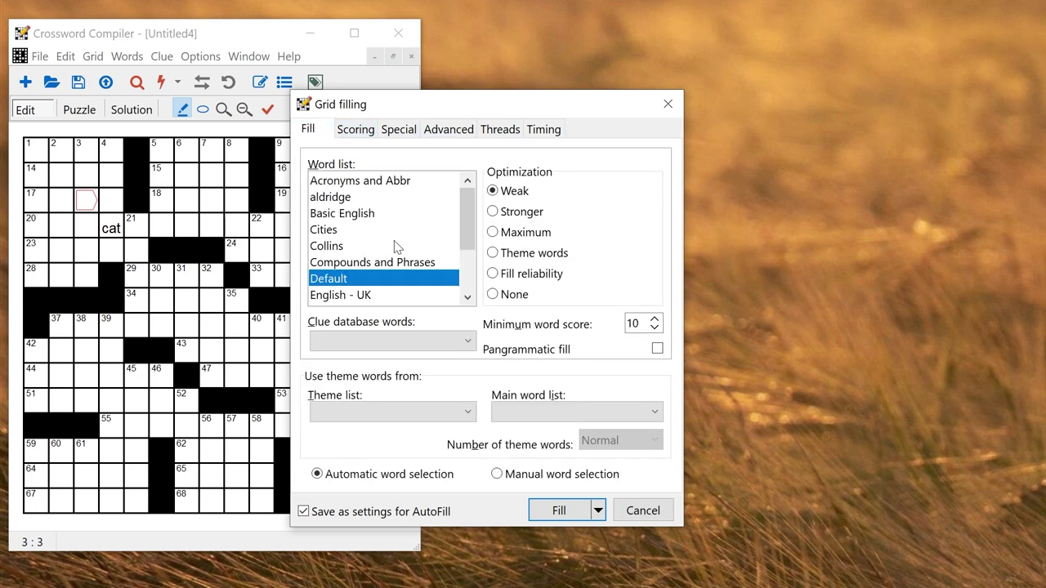
pyautogui.click(331, 232)
pyautogui.keyDown('ctrl'); pyautogui.click(351, 281); pyautogui.keyUp('ctrl')
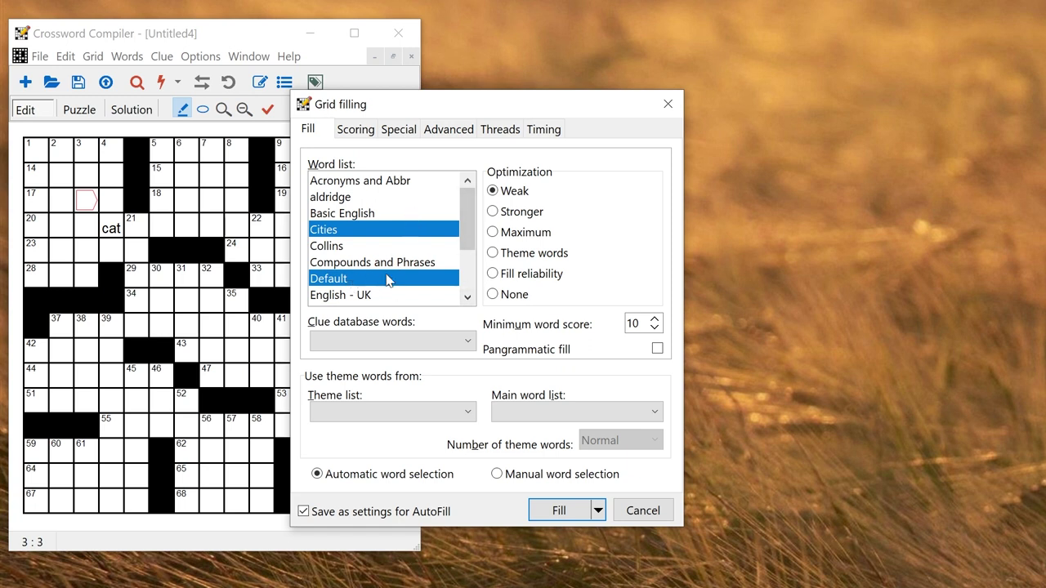
# Save the grid filling settings as Cities and start a fill of the grid with that saved setting
pyautogui.click(598, 511)
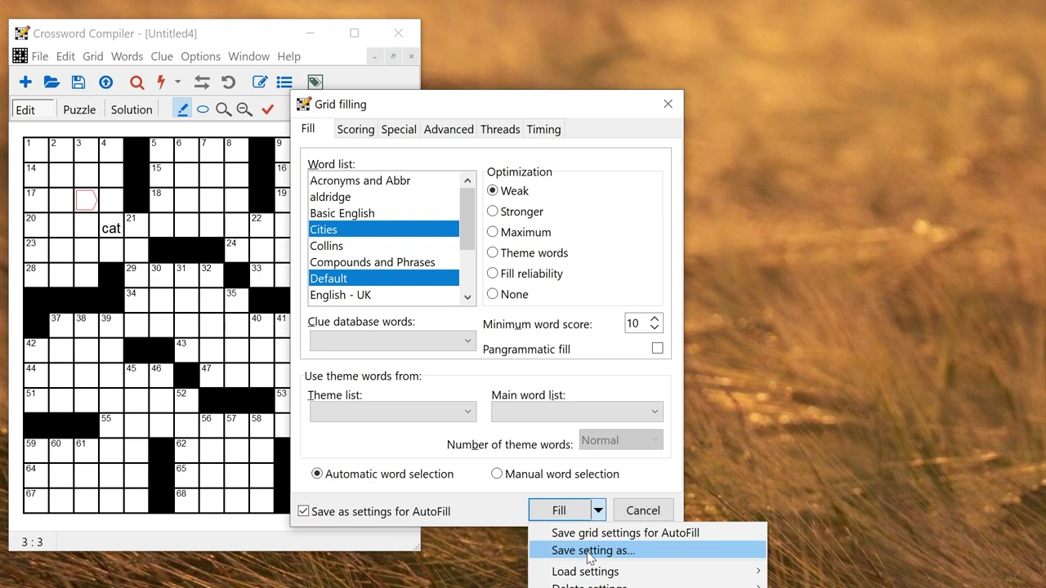
pyautogui.click(590, 552)
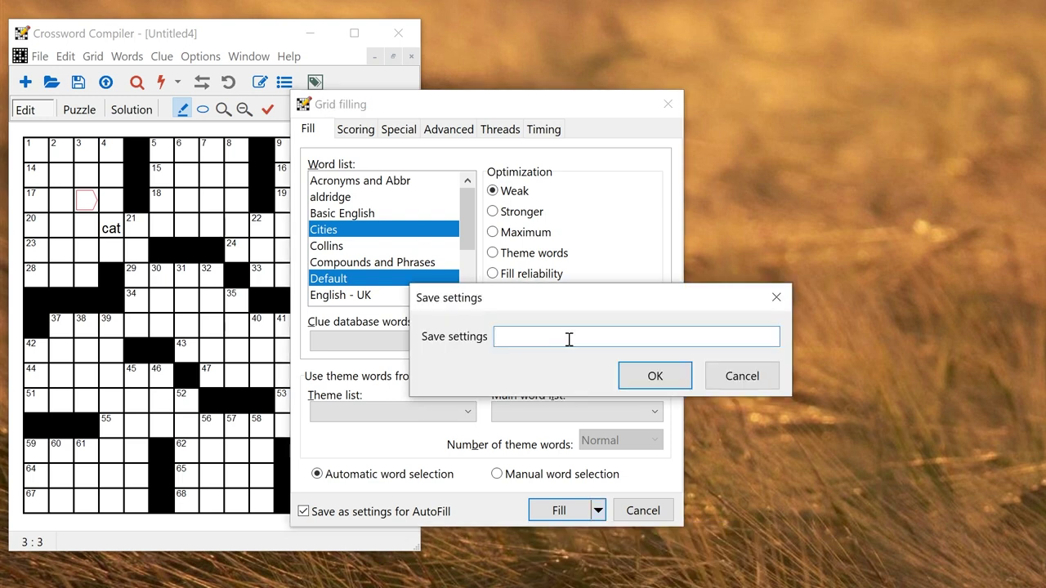
pyautogui.write('Cities')
pyautogui.click(673, 375)
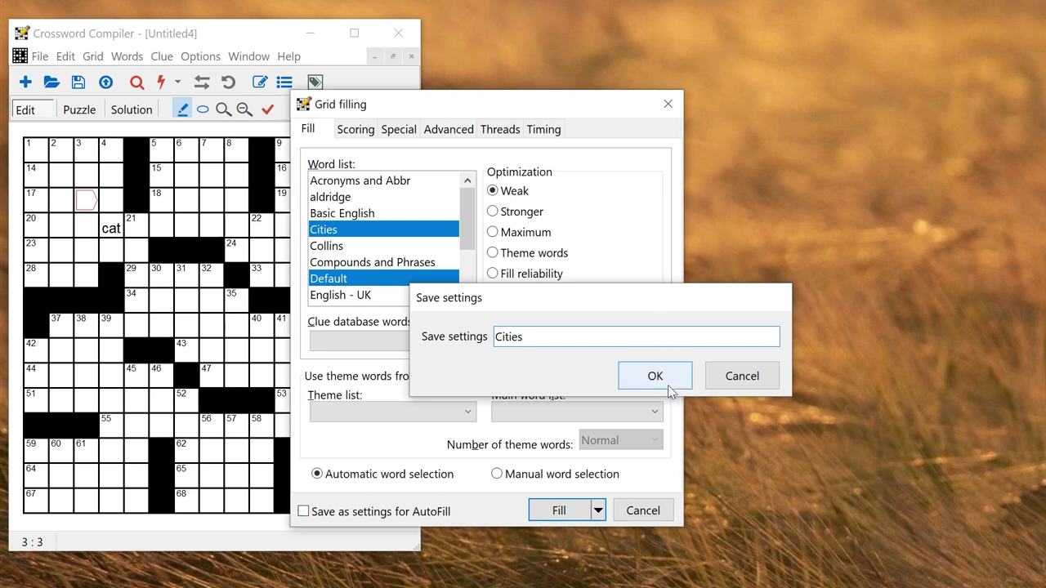
pyautogui.click(642, 512)
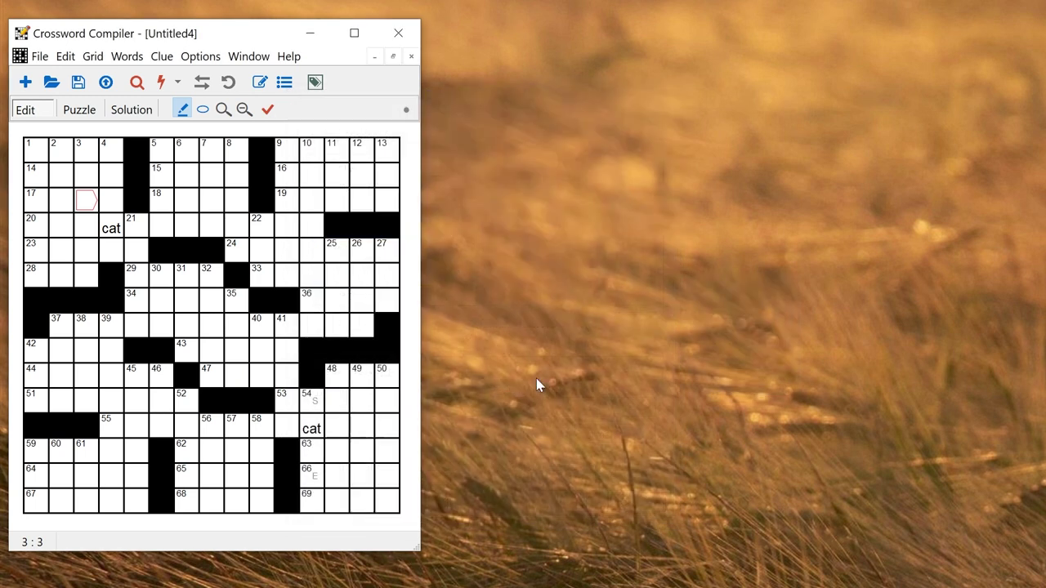
pyautogui.click(177, 83)
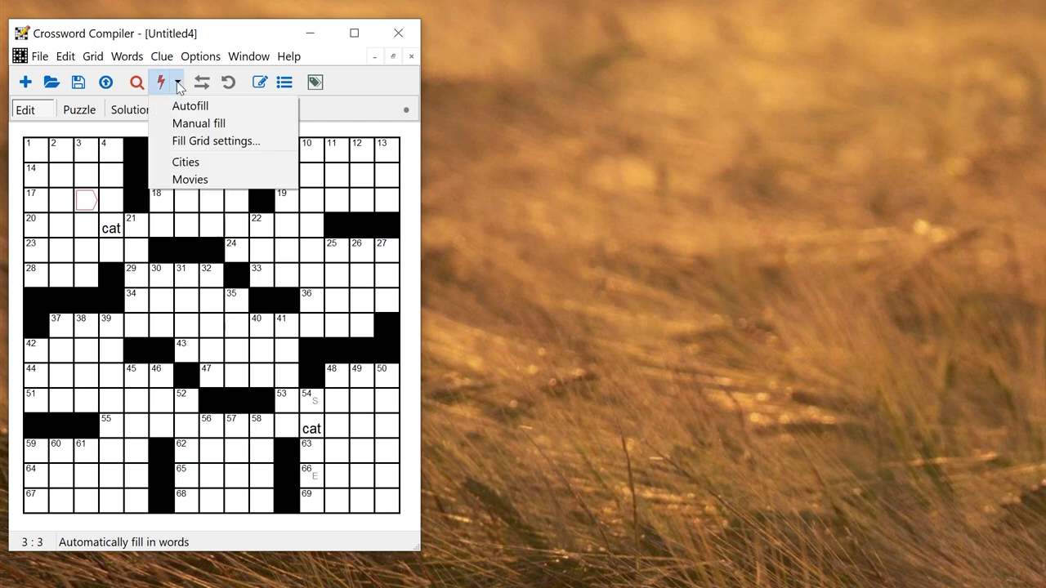
pyautogui.click(191, 162)
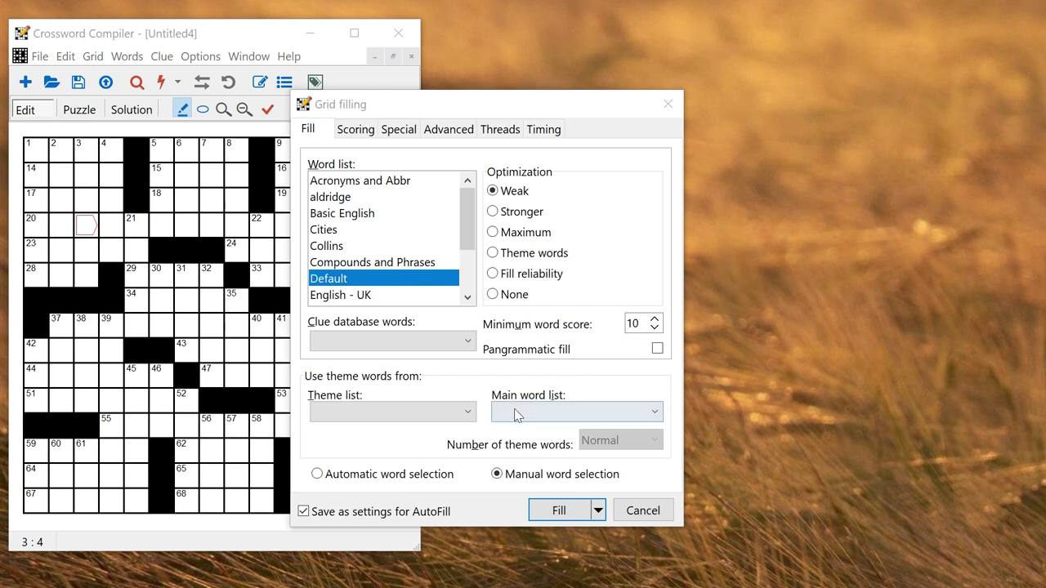
# Use Astronomy as the theme list and start filling the empty grid with manual word selection
pyautogui.click(468, 412)
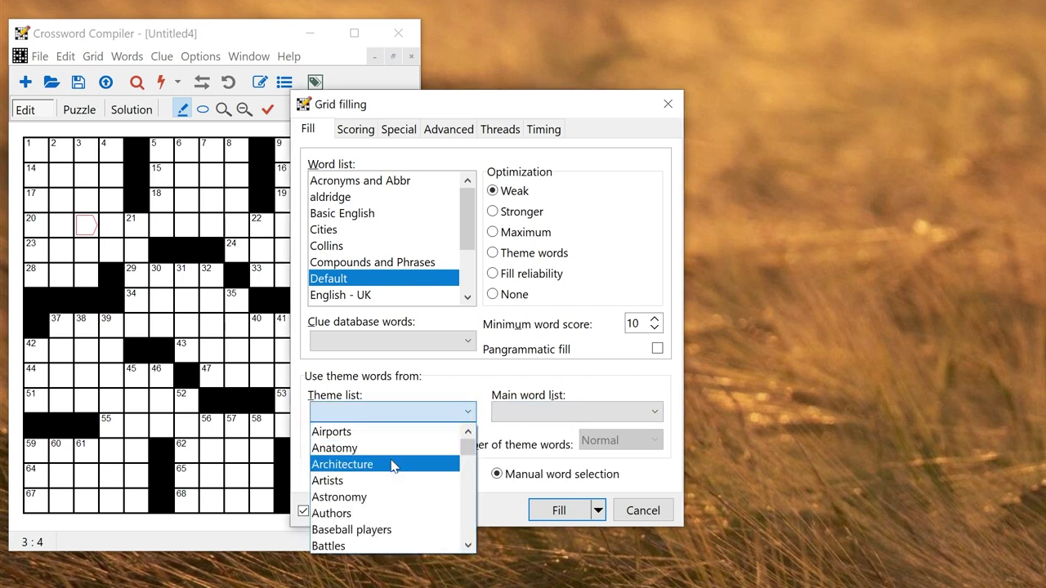
pyautogui.click(391, 500)
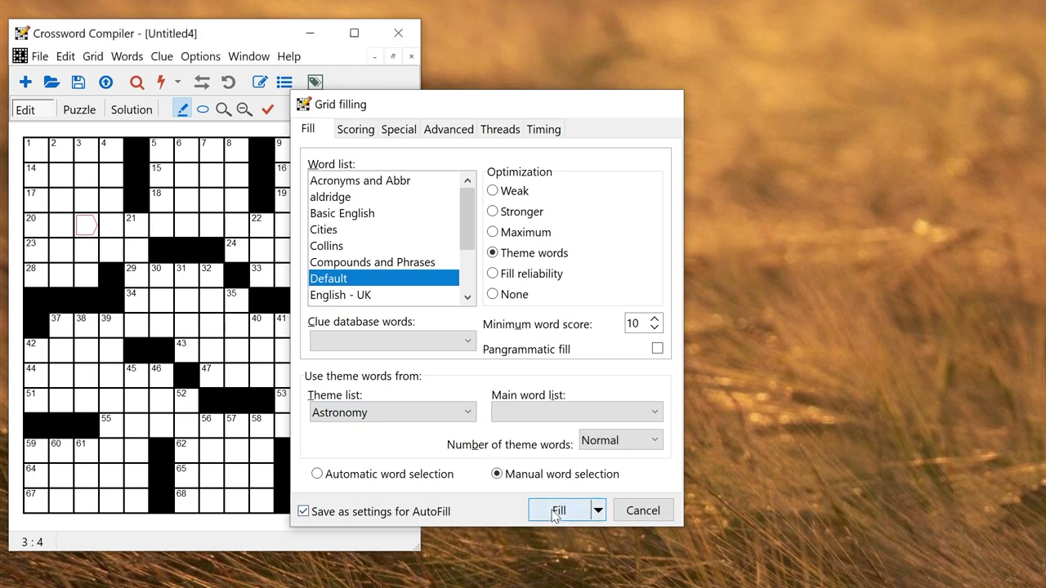
pyautogui.click(557, 511)
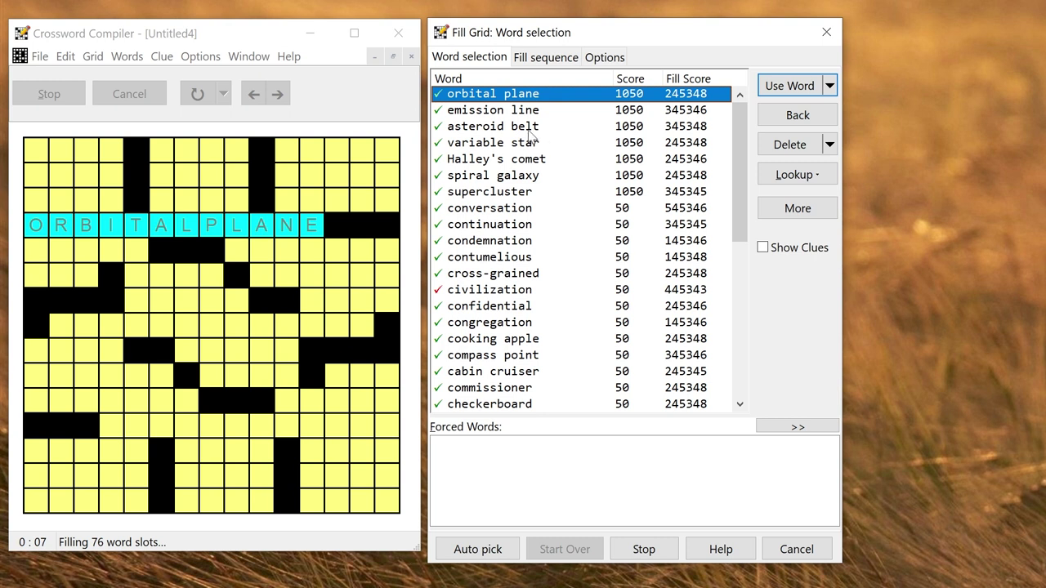
# Place the theme words asteroid belt in row 4 and Halley's comet in row 12
pyautogui.click(524, 131)
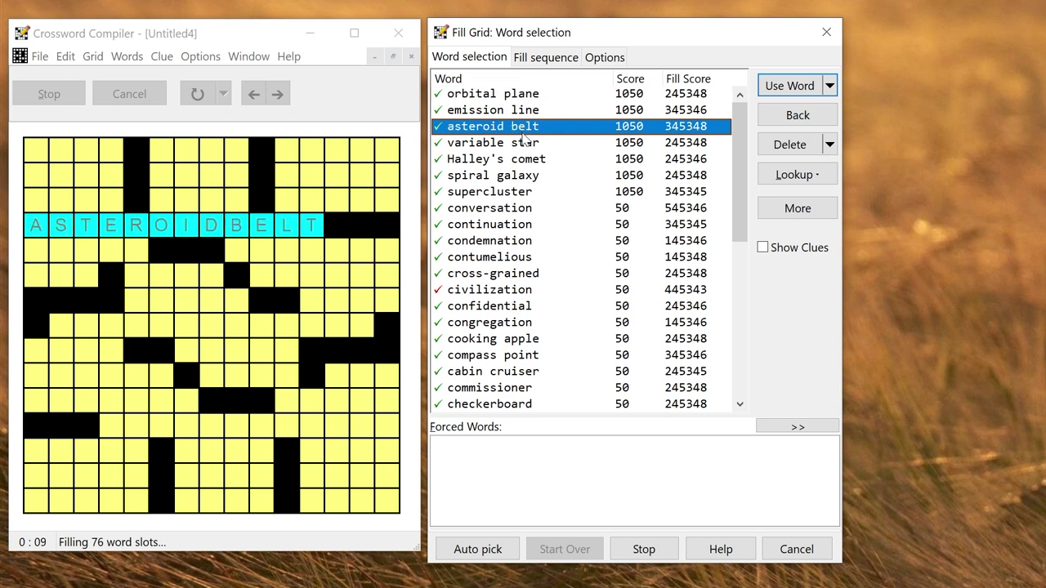
pyautogui.doubleClick(521, 127)
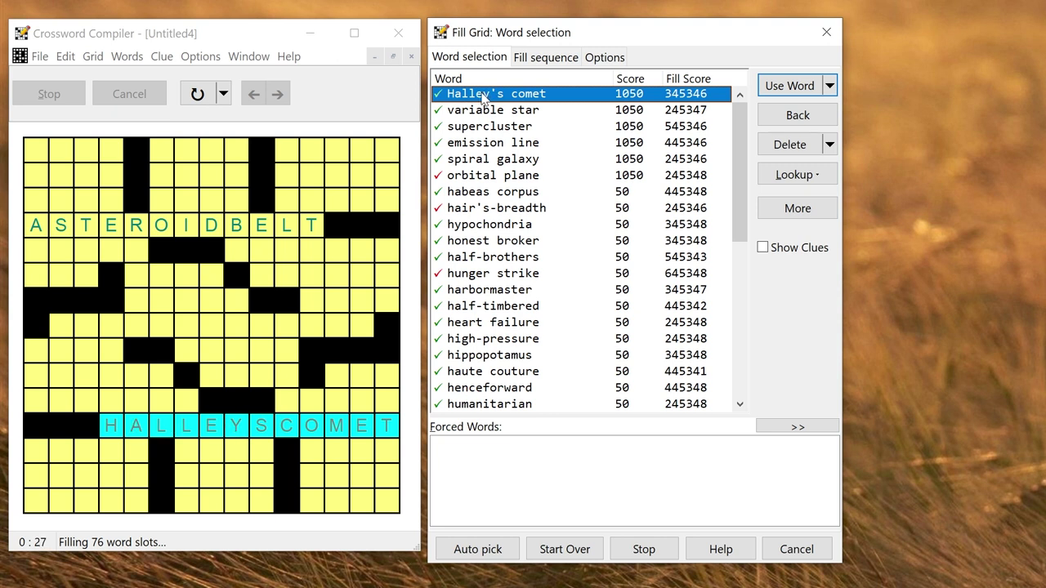
pyautogui.doubleClick(483, 96)
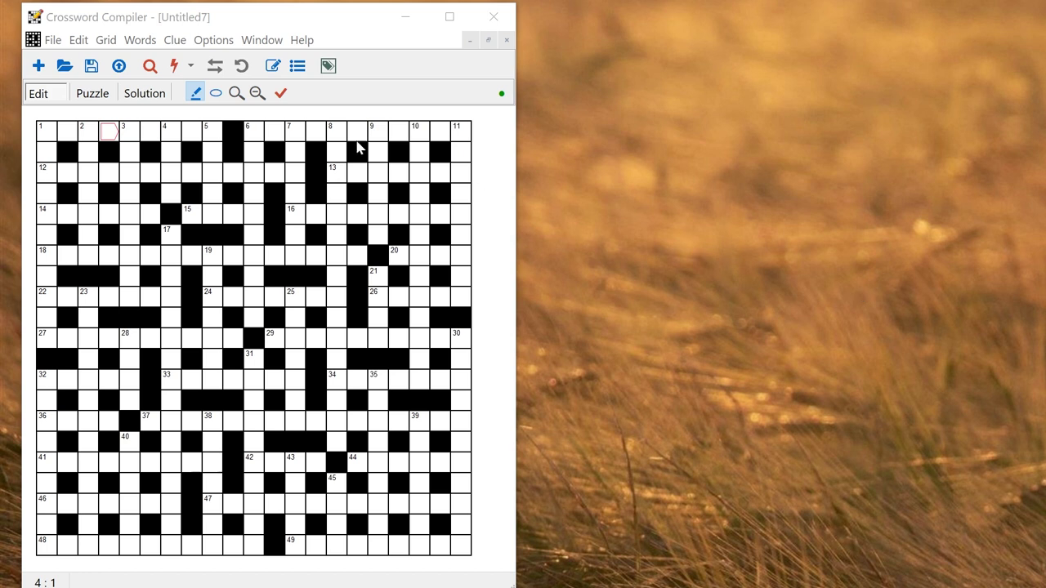
# Autofill the empty 21 x 21 blocked grid and locate relievers, transcontinental and elementary school from the list of used words
pyautogui.click(174, 66)
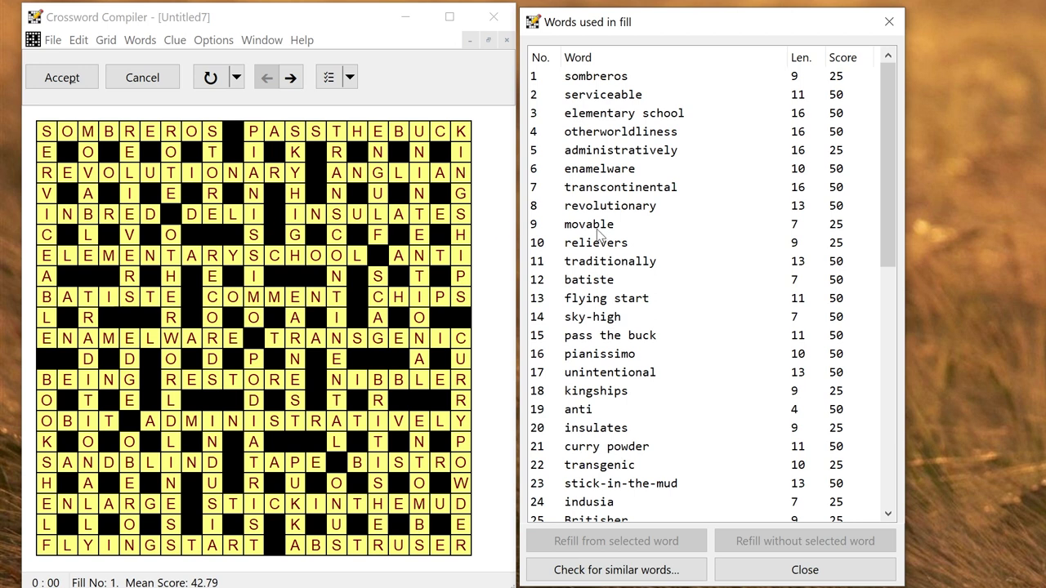
pyautogui.click(628, 244)
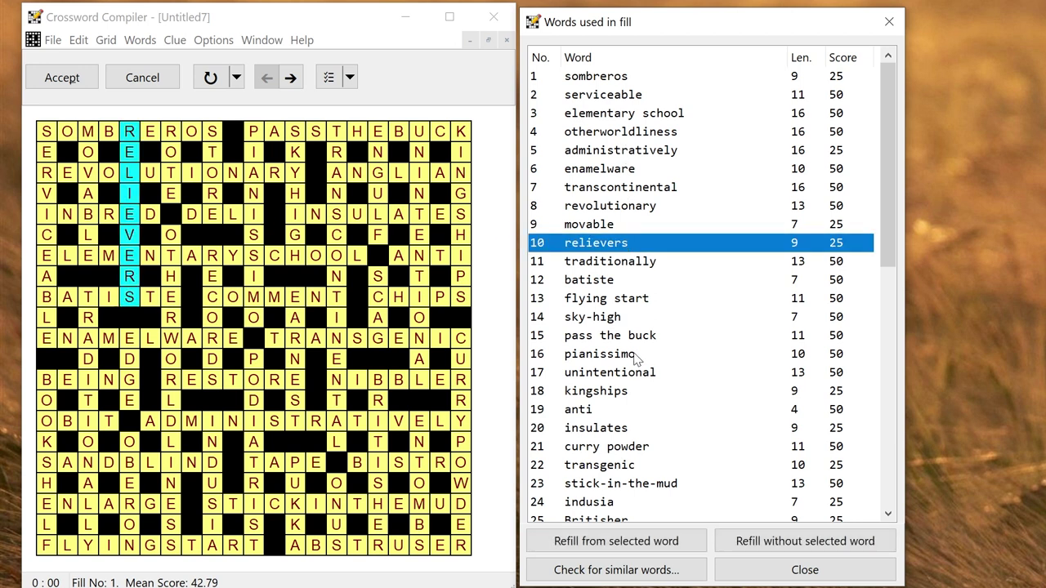
pyautogui.click(833, 244)
pyautogui.click(652, 193)
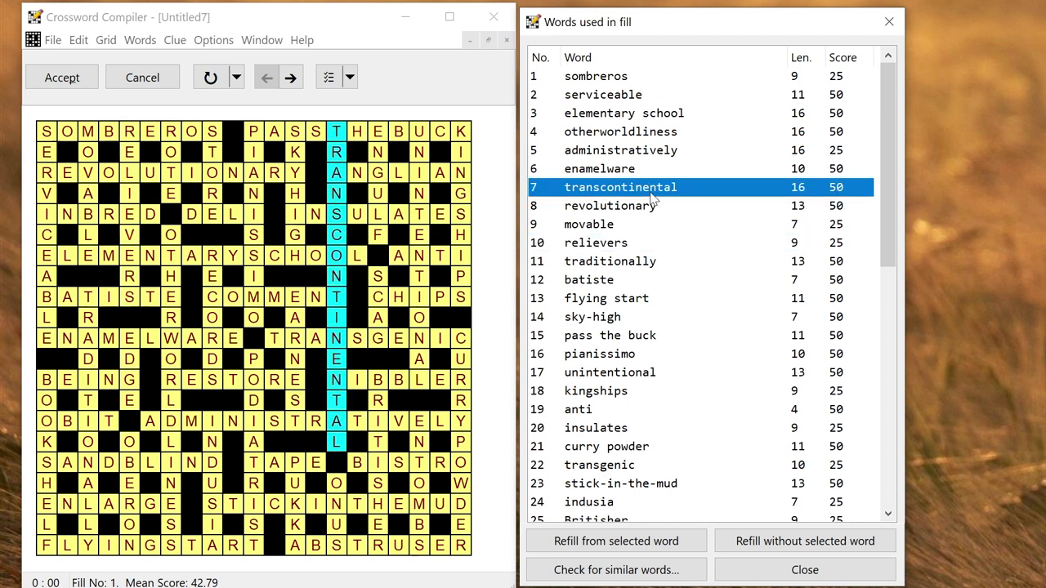
pyautogui.click(621, 113)
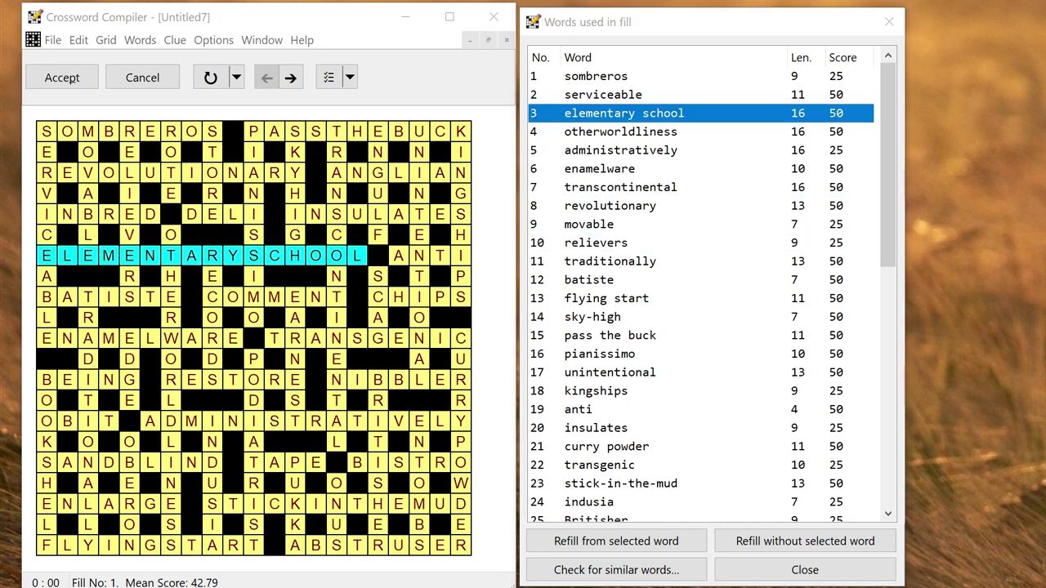